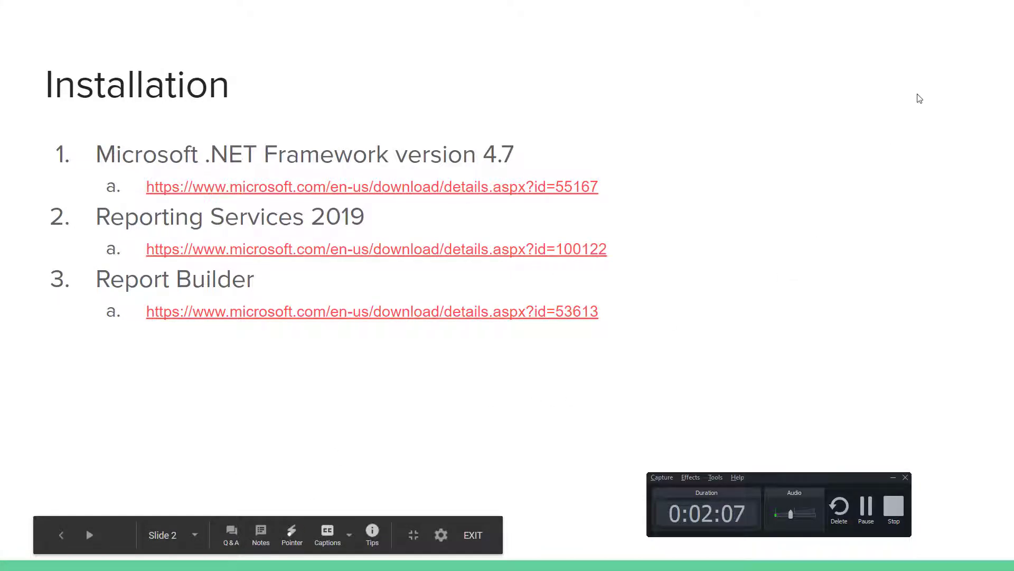
# Go to the .NET Framework 4.7 offline installer page and expand its Details section.
pyautogui.click(475, 535)
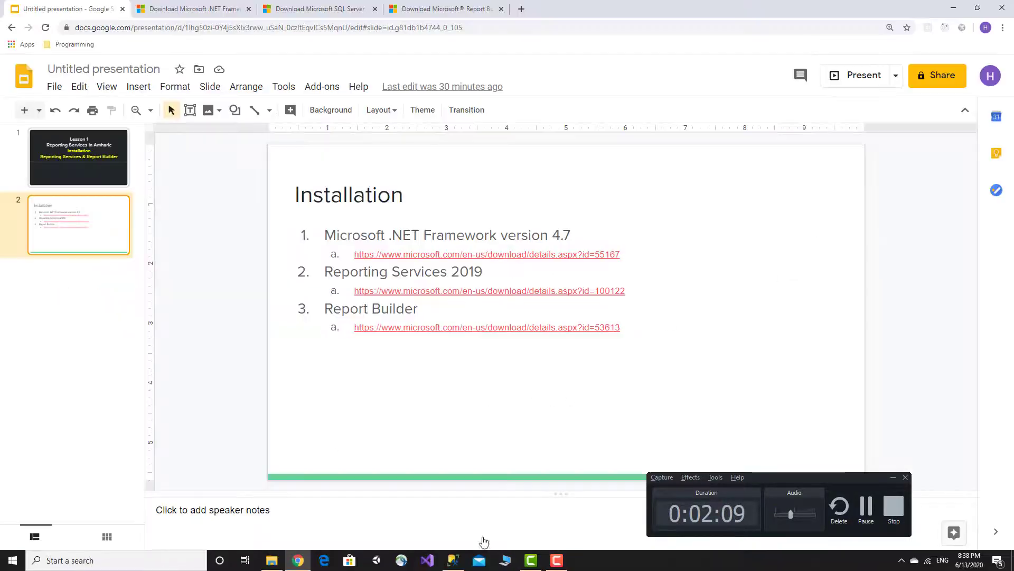
pyautogui.click(173, 6)
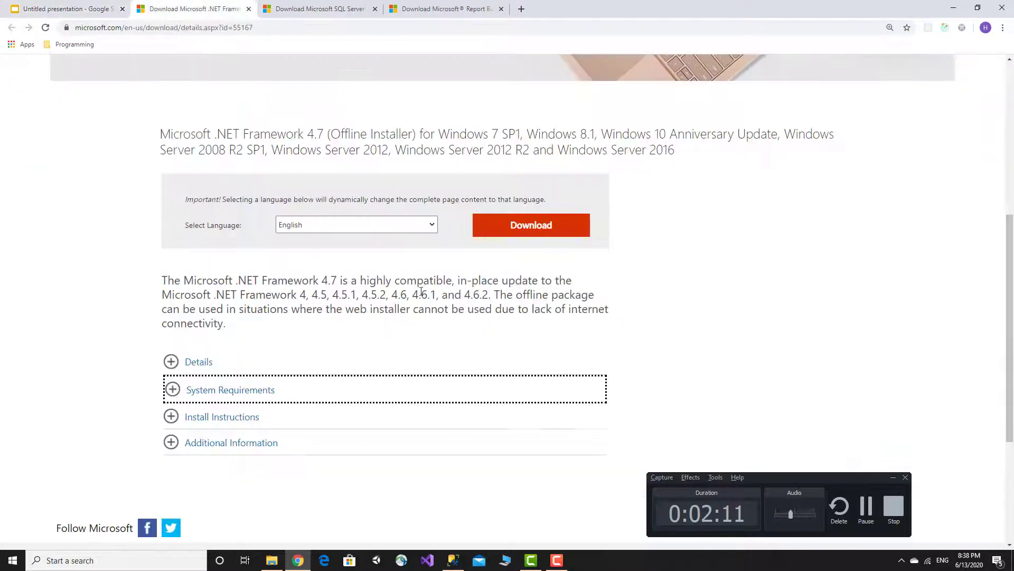
pyautogui.scroll(6, 421, 290)
pyautogui.scroll(-4, 421, 290)
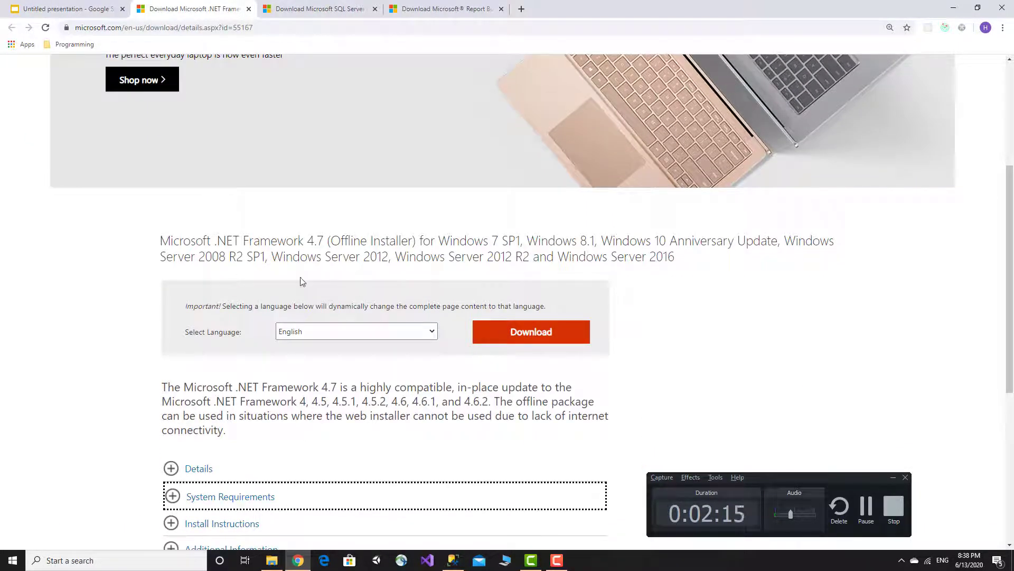
pyautogui.scroll(-5, 324, 384)
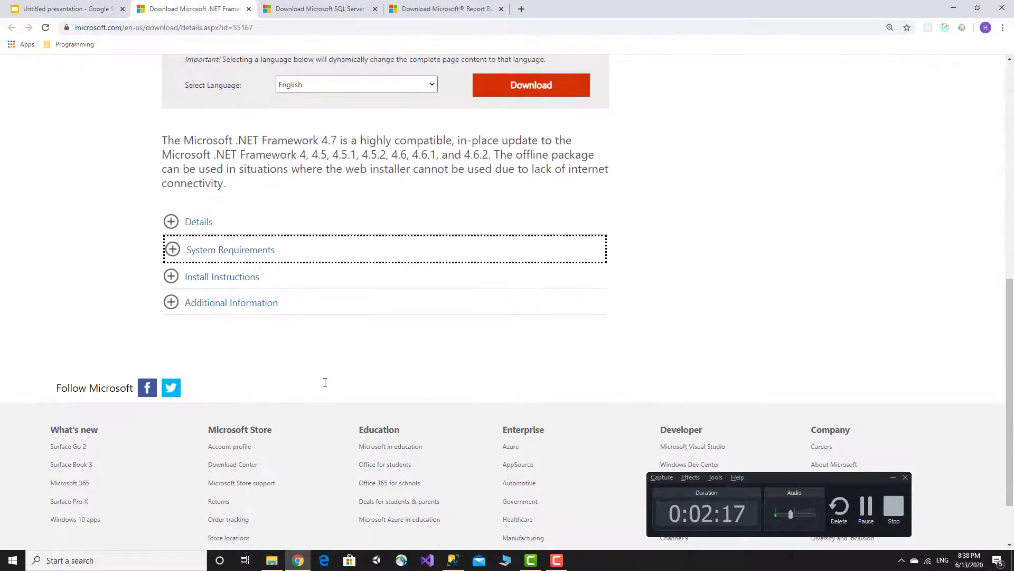
pyautogui.click(206, 227)
# Expand System Requirements and highlight the 512 MB RAM and x86 disk space requirements.
pyautogui.scroll(-2, 346, 352)
pyautogui.scroll(-1, 339, 353)
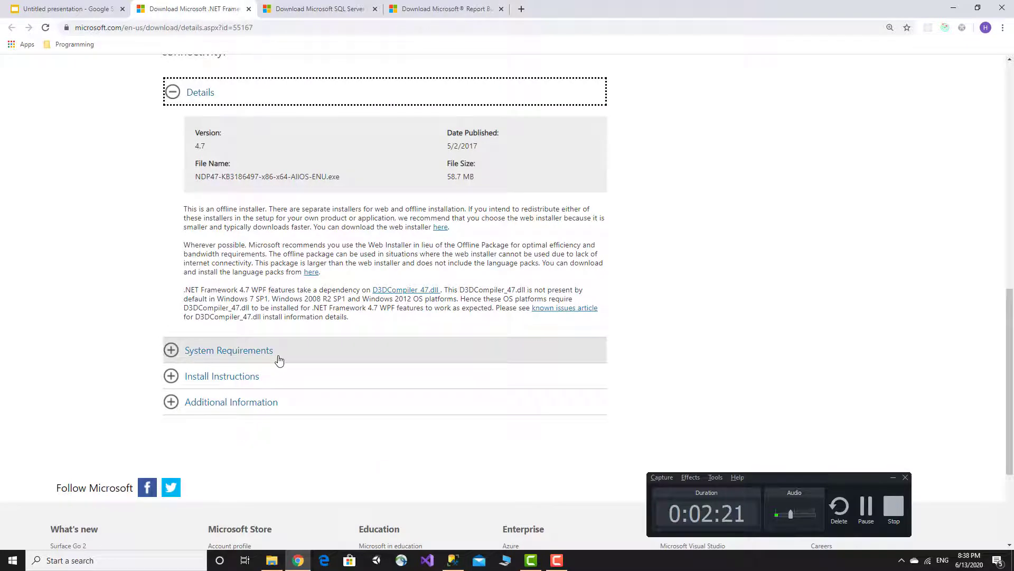
pyautogui.click(278, 358)
pyautogui.scroll(-2, 309, 389)
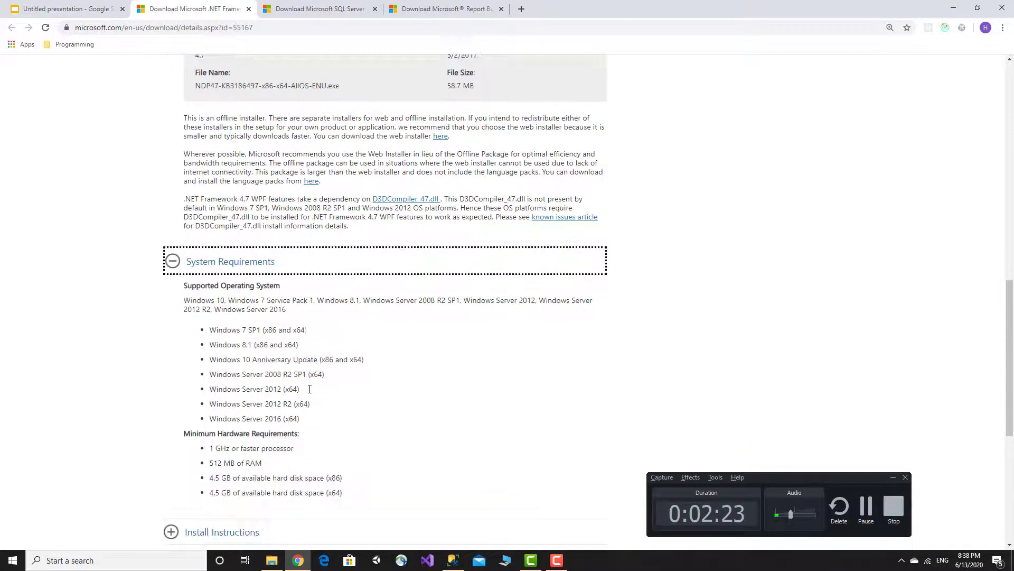
pyautogui.scroll(-2, 310, 389)
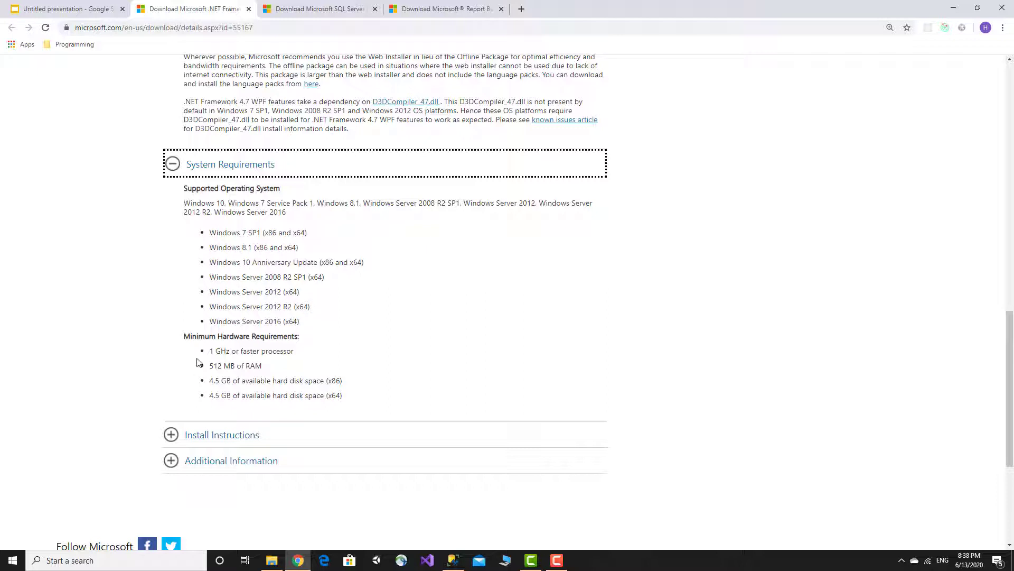
pyautogui.moveTo(208, 361); pyautogui.dragTo(354, 401)
pyautogui.click(353, 401)
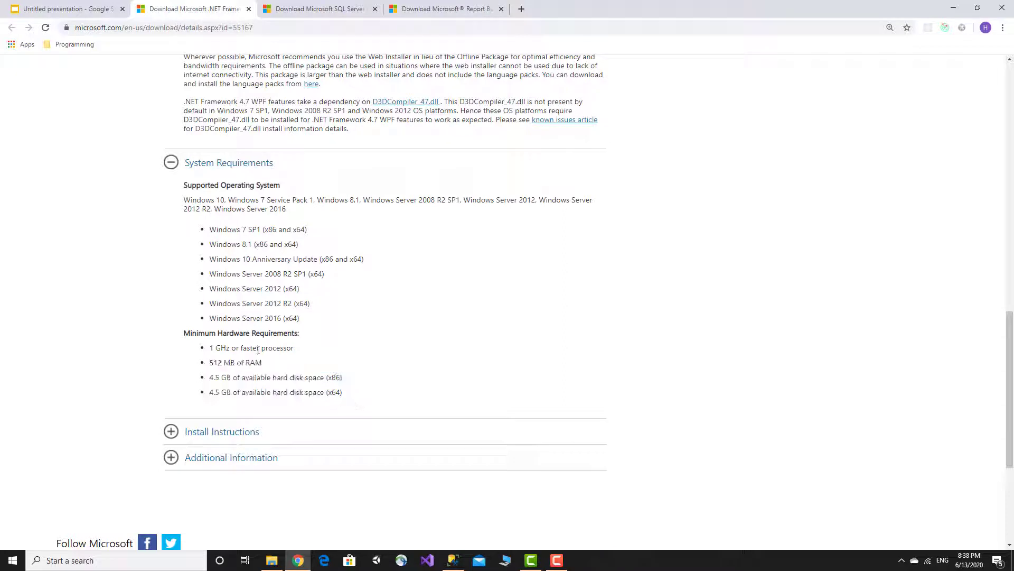
pyautogui.doubleClick(217, 362)
pyautogui.click(222, 364)
pyautogui.tripleClick(221, 378)
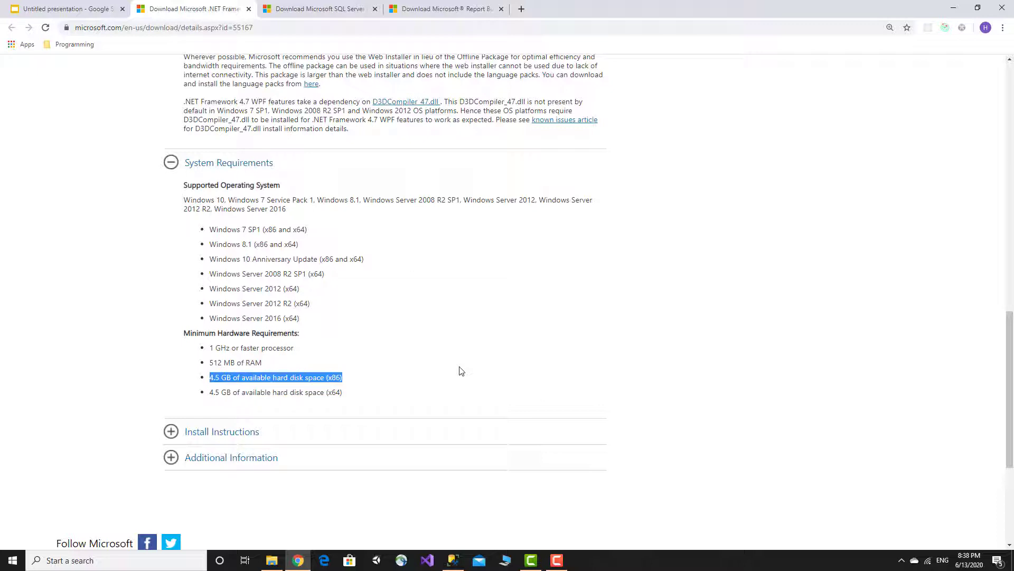
pyautogui.doubleClick(335, 377)
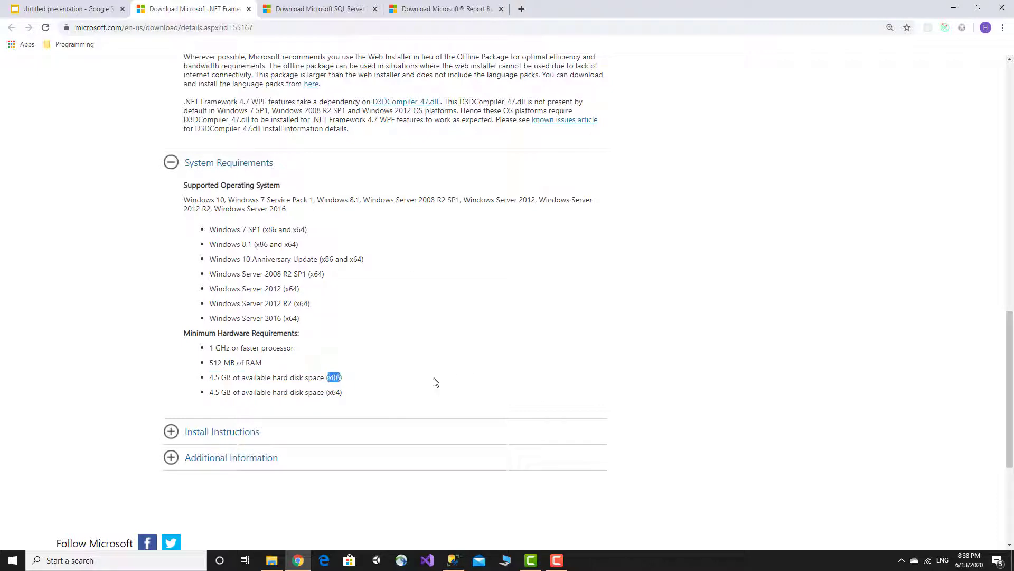
# Download the .NET Framework 4.7 offline installer.
pyautogui.scroll(15, 454, 388)
pyautogui.scroll(-5, 452, 389)
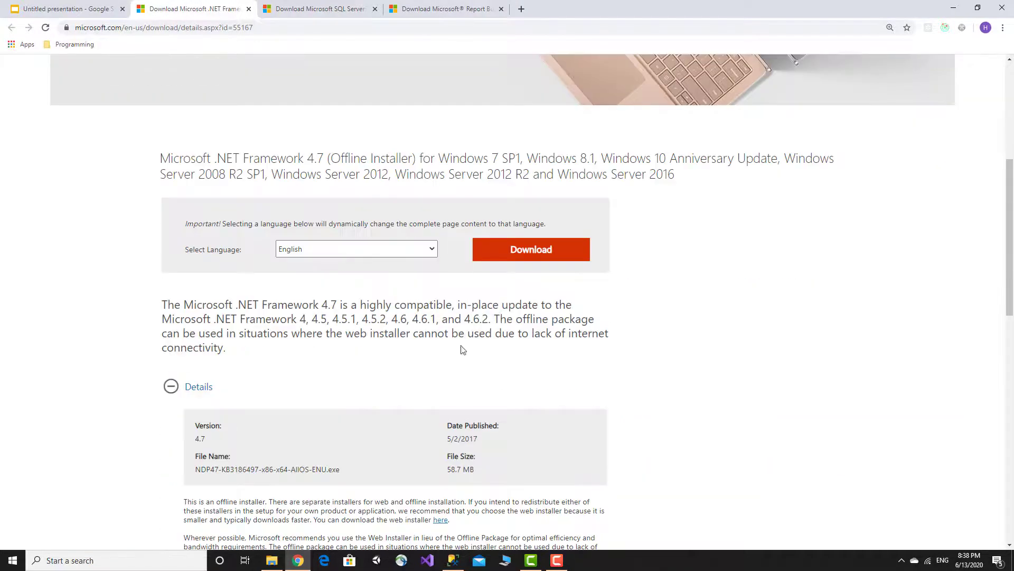
pyautogui.click(528, 250)
pyautogui.scroll(-13, 199, 256)
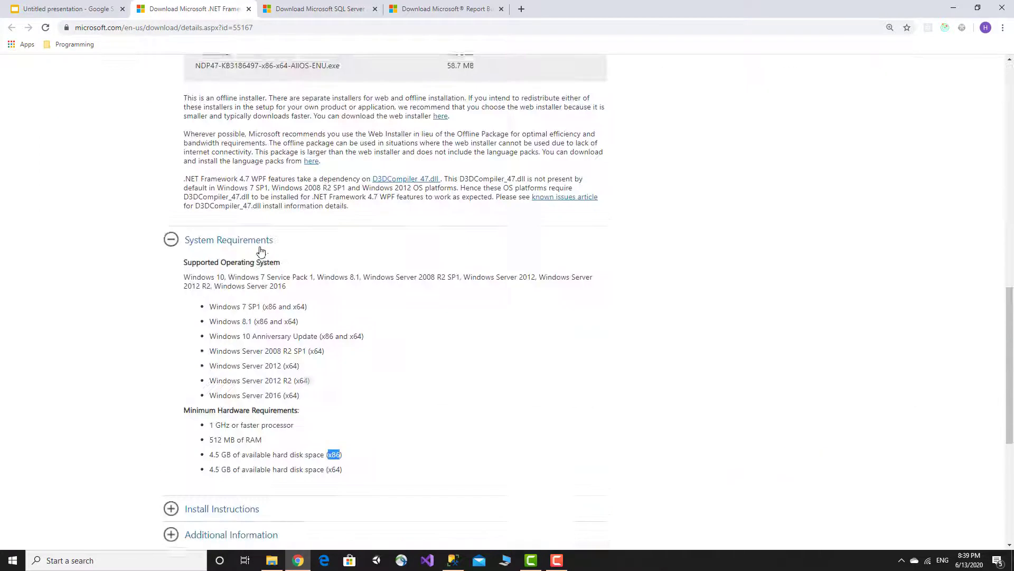
pyautogui.scroll(5, 260, 254)
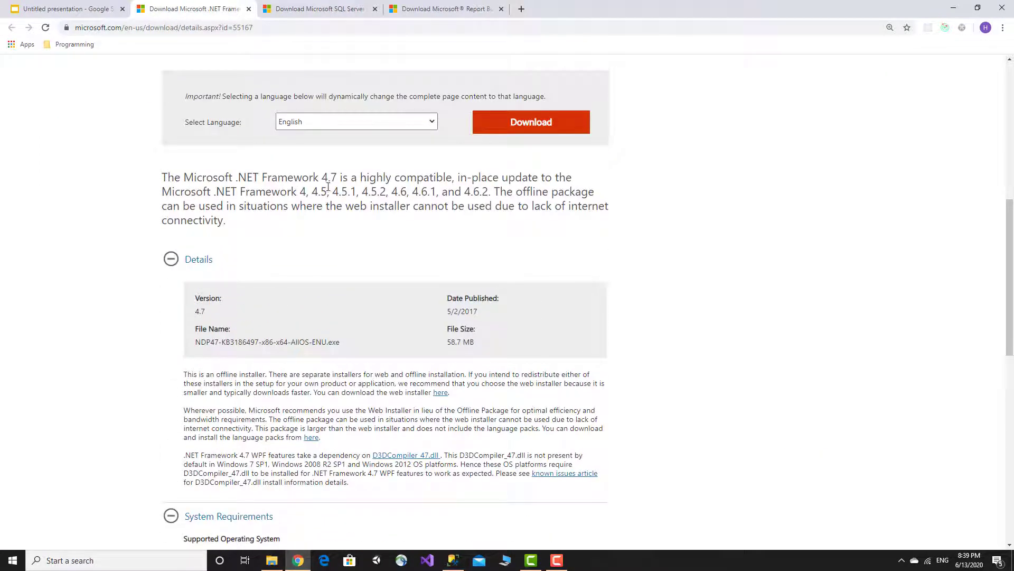
# Switch to the Reporting Services download page and expand System Requirements.
pyautogui.click(326, 7)
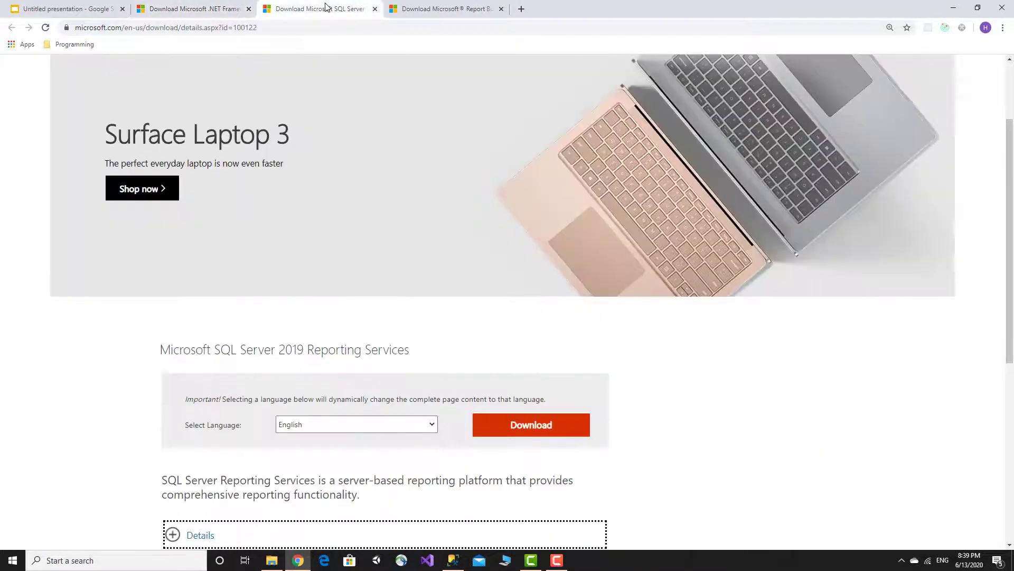
pyautogui.scroll(-4, 318, 265)
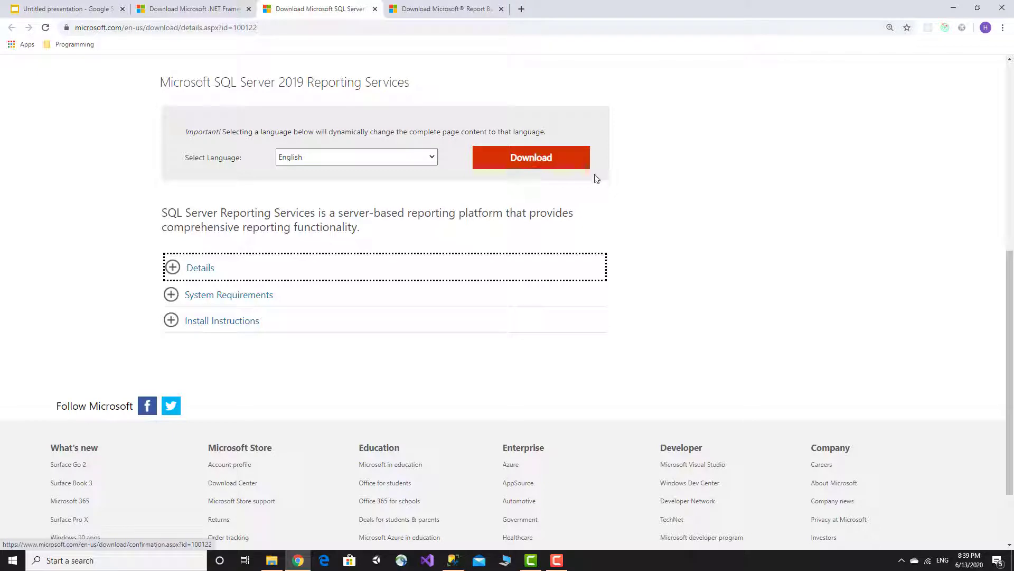
pyautogui.click(275, 294)
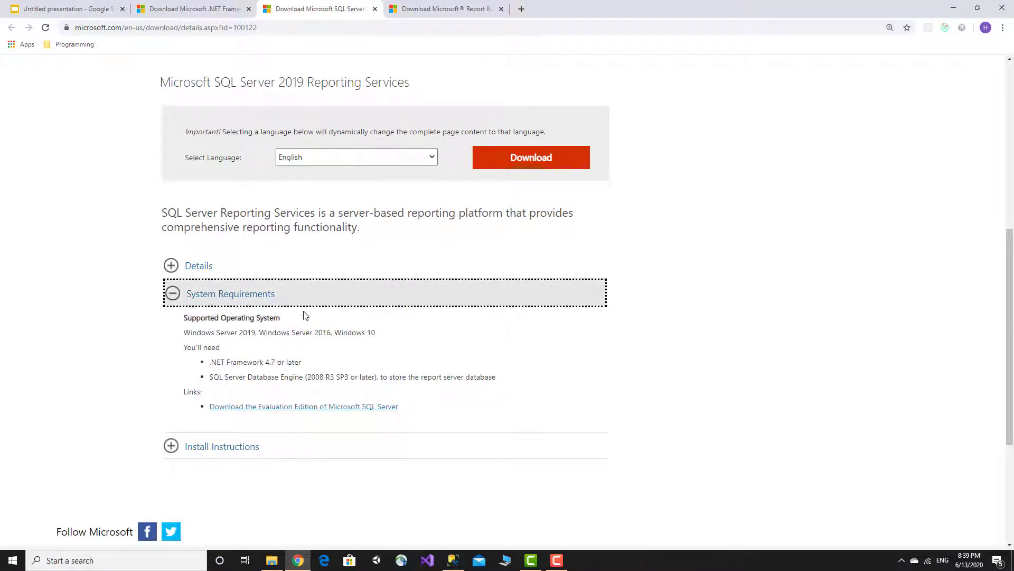
# Highlight the .NET Framework 4.7 or later and SQL Server Database Engine requirements.
pyautogui.tripleClick(231, 362)
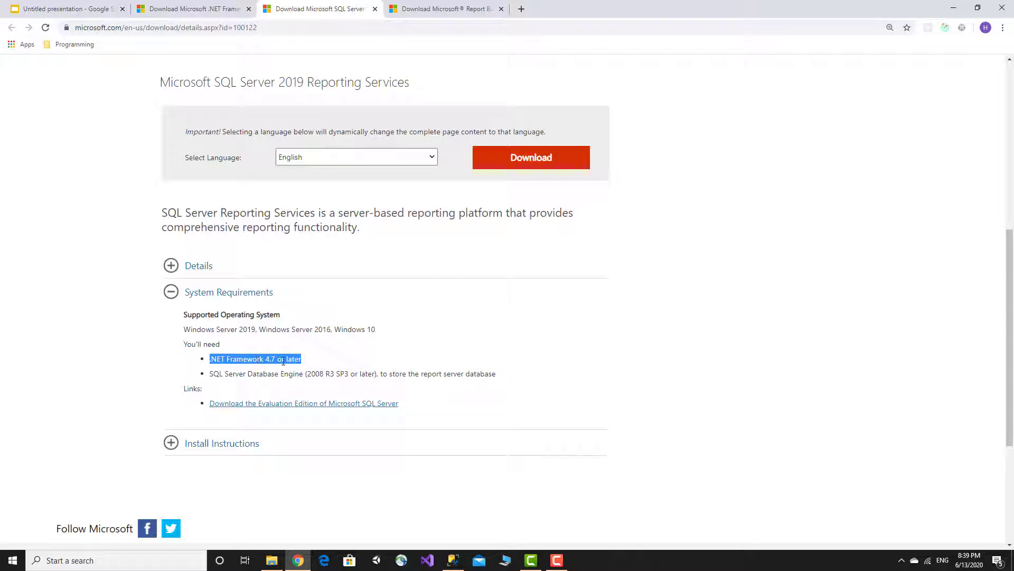
pyautogui.click(324, 365)
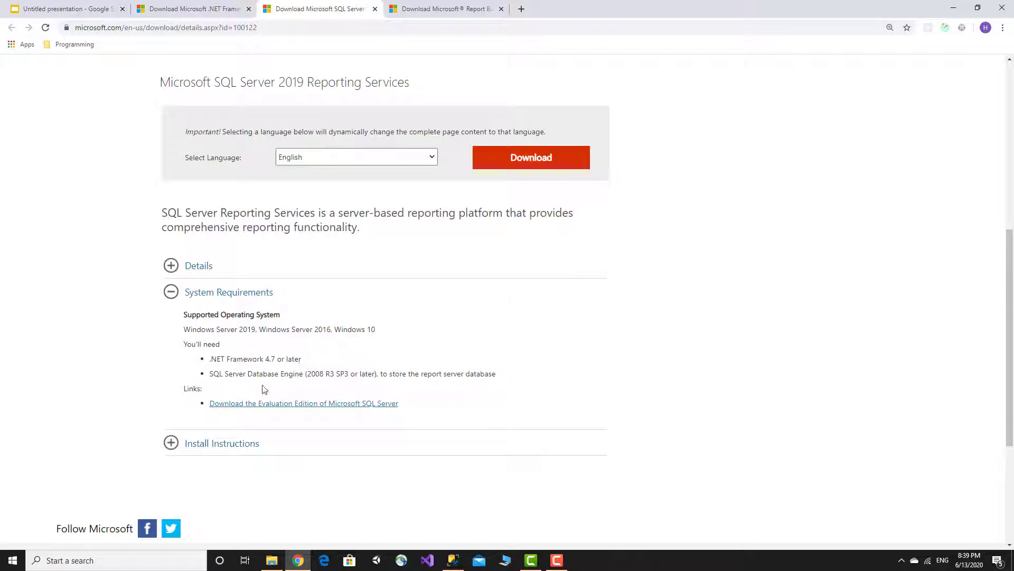
pyautogui.tripleClick(242, 376)
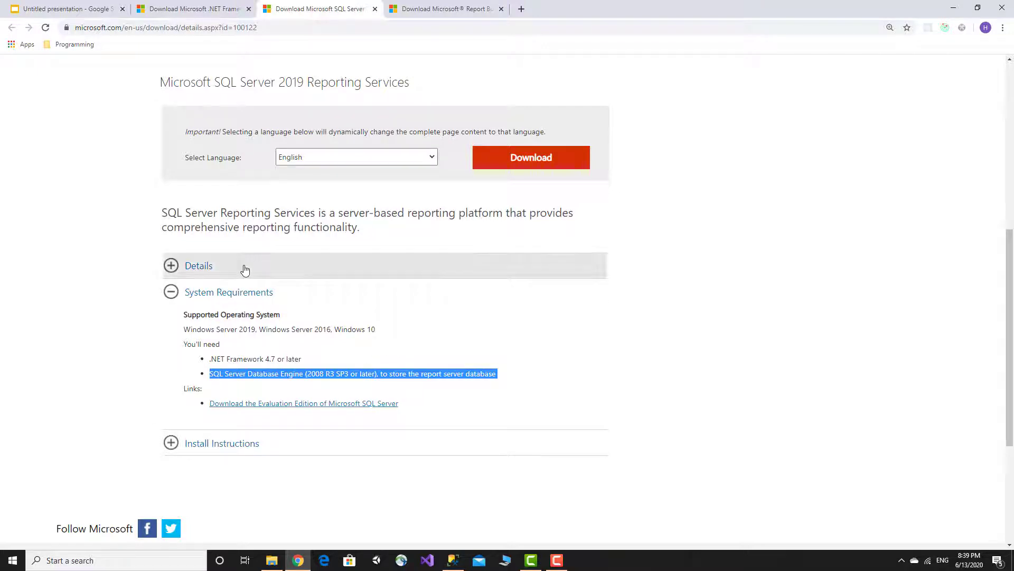
# Expand Reporting Services Details and highlight the paginated reports and modern web portal feature bullets.
pyautogui.click(211, 267)
pyautogui.scroll(-2, 308, 328)
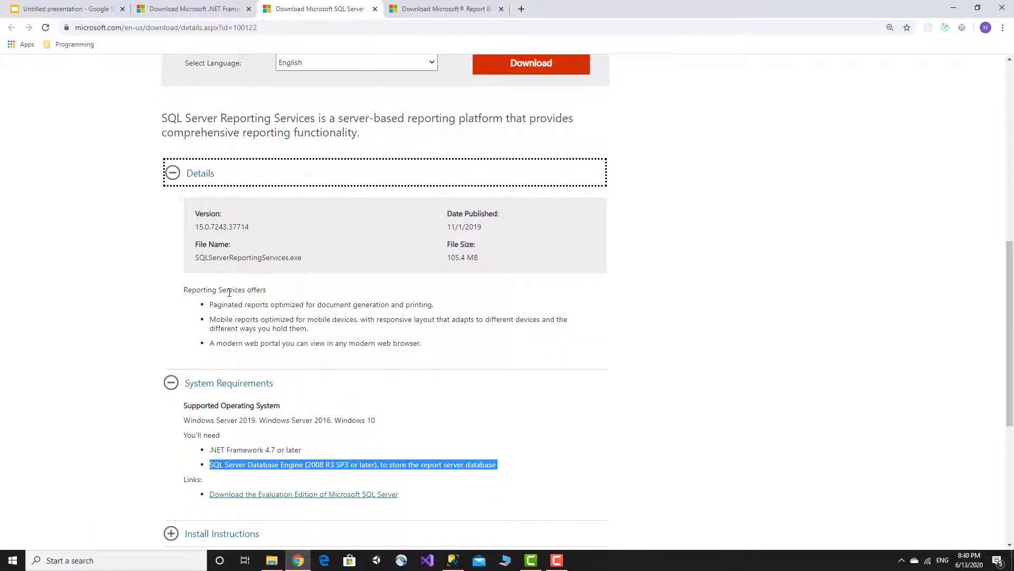
pyautogui.tripleClick(228, 303)
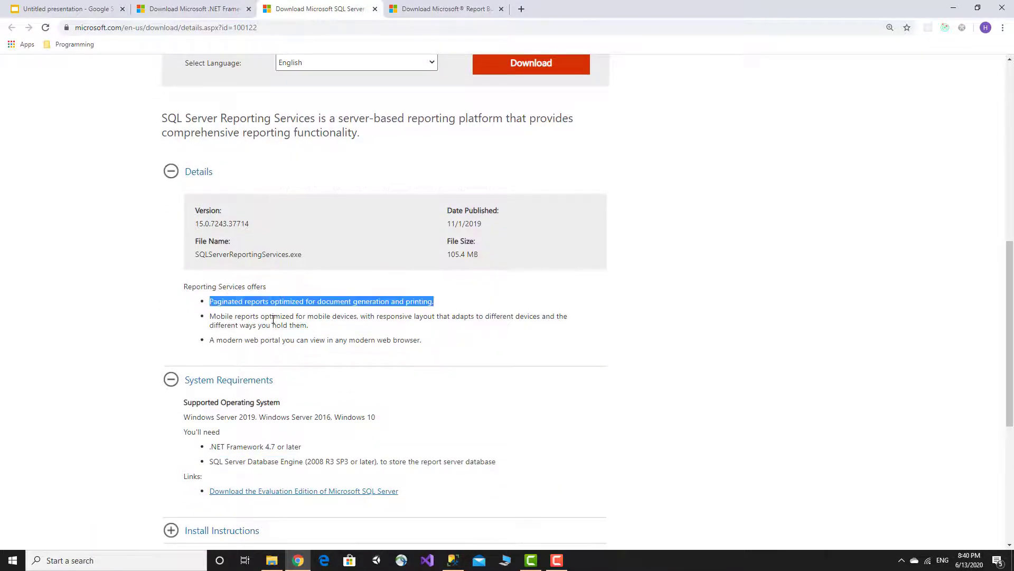
pyautogui.click(229, 317)
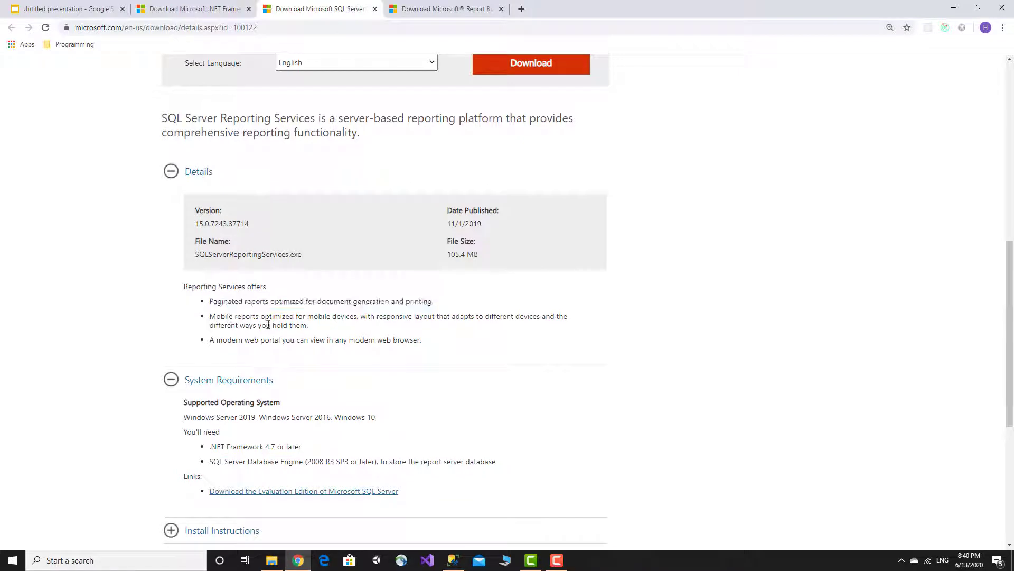
pyautogui.doubleClick(235, 286)
pyautogui.moveTo(234, 286); pyautogui.dragTo(311, 324)
pyautogui.click(311, 324)
pyautogui.tripleClick(317, 339)
pyautogui.scroll(2, 557, 276)
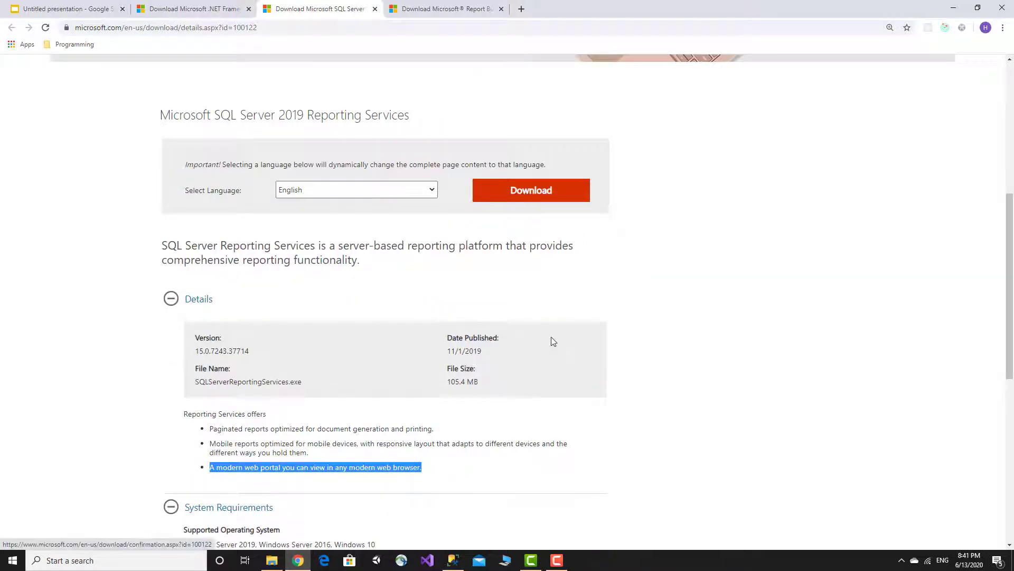
pyautogui.scroll(-1, 559, 352)
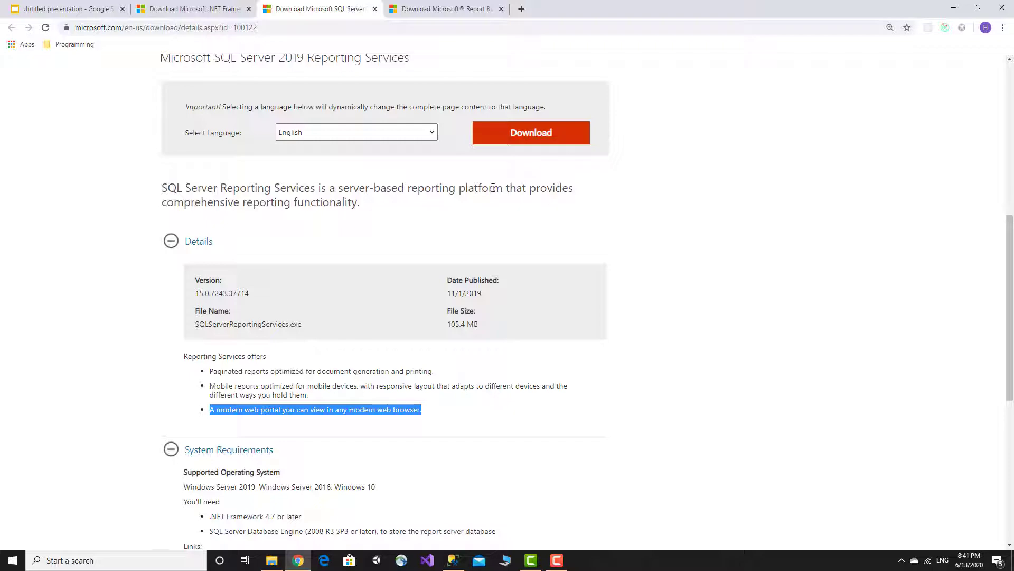
# On the Report Builder page, highlight the .NET Framework 4.6 requirement and install step.
pyautogui.click(439, 7)
pyautogui.scroll(-4, 617, 327)
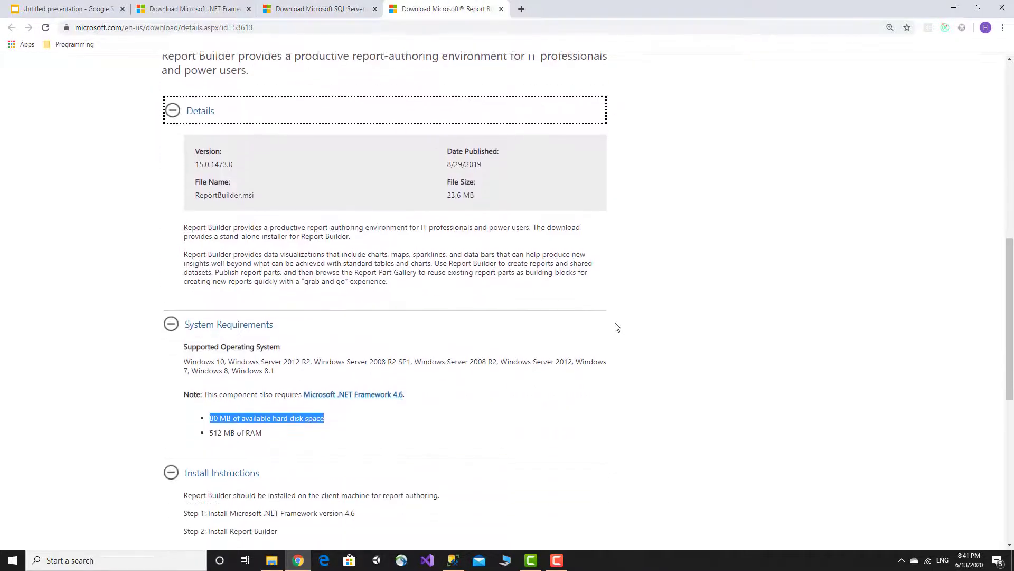
pyautogui.scroll(-3, 617, 326)
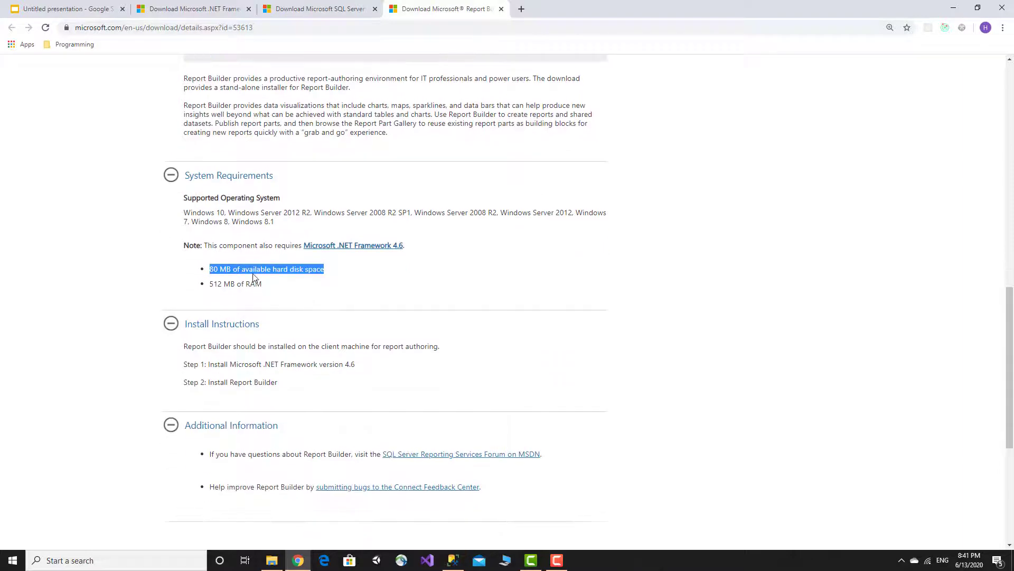
pyautogui.scroll(10, 261, 219)
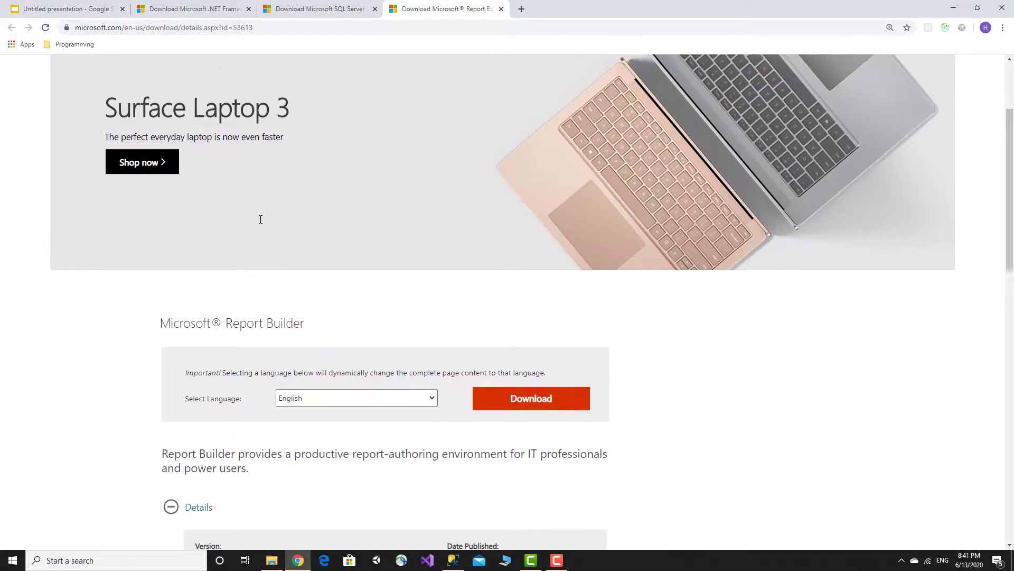
pyautogui.scroll(-2, 261, 219)
pyautogui.scroll(-7, 340, 347)
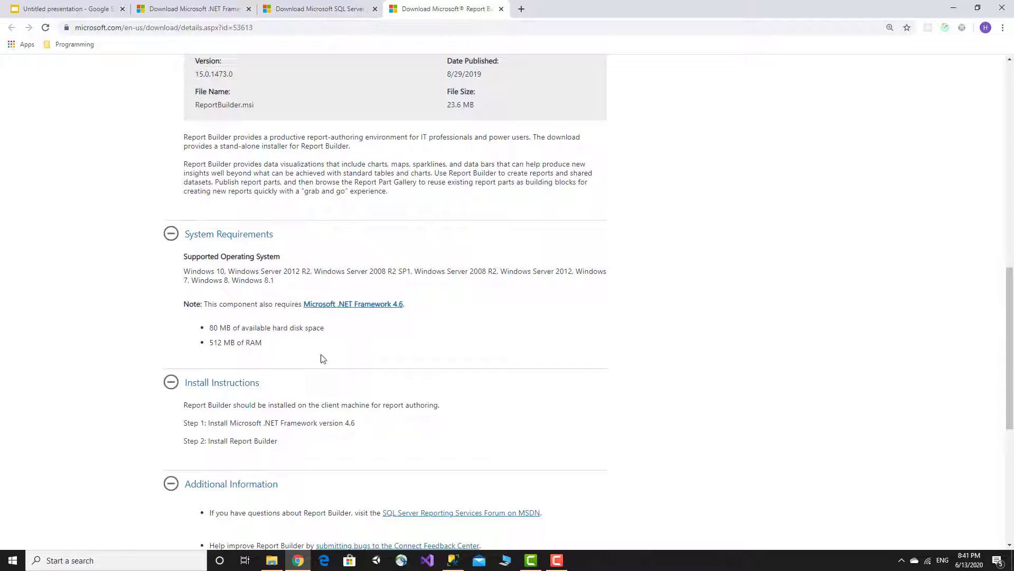
pyautogui.doubleClick(353, 423)
pyautogui.doubleClick(264, 439)
# Compare the .NET Framework and Reporting Services pages, then open the Downloads folder.
pyautogui.click(175, 8)
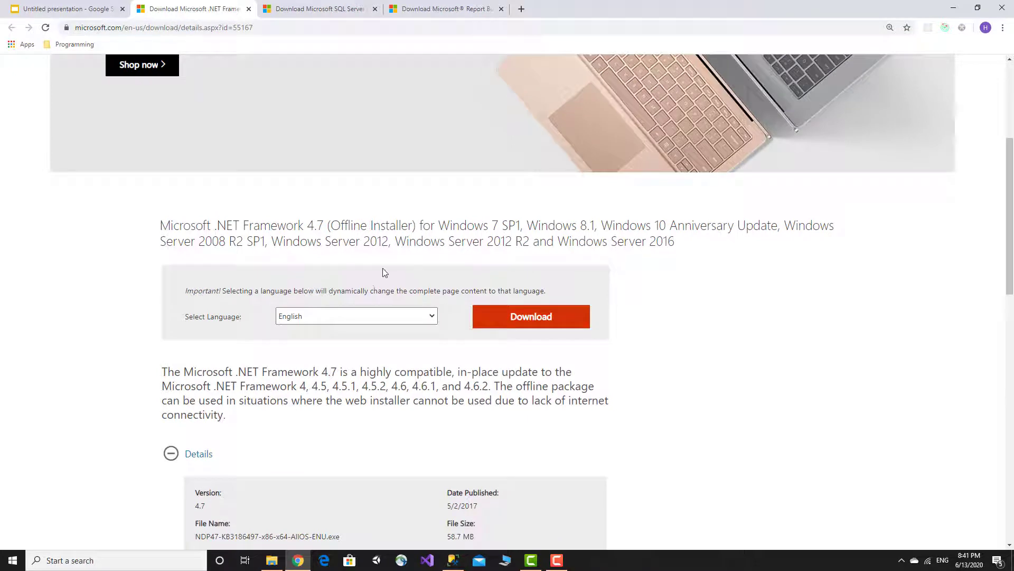
pyautogui.click(329, 14)
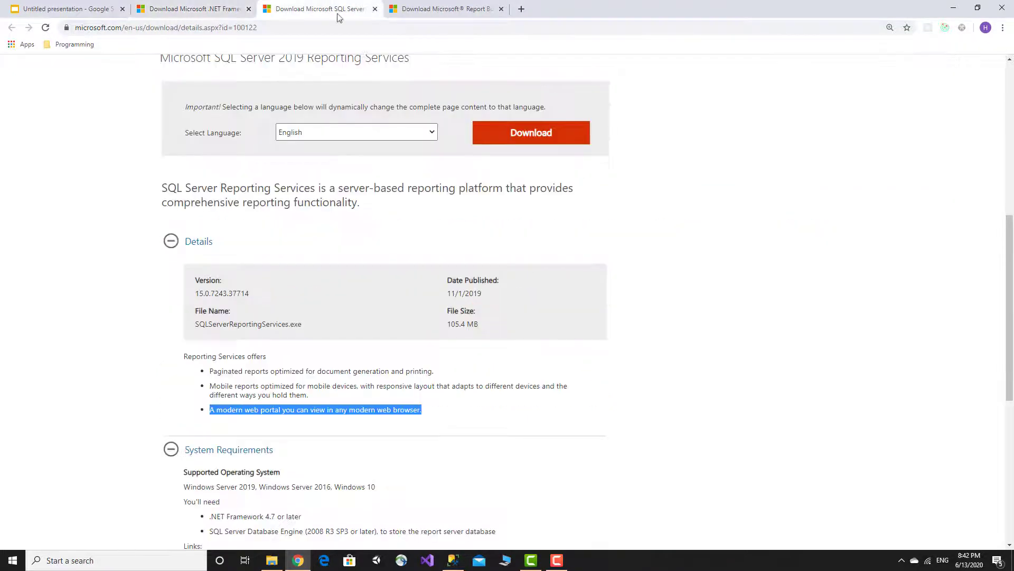
pyautogui.click(459, 12)
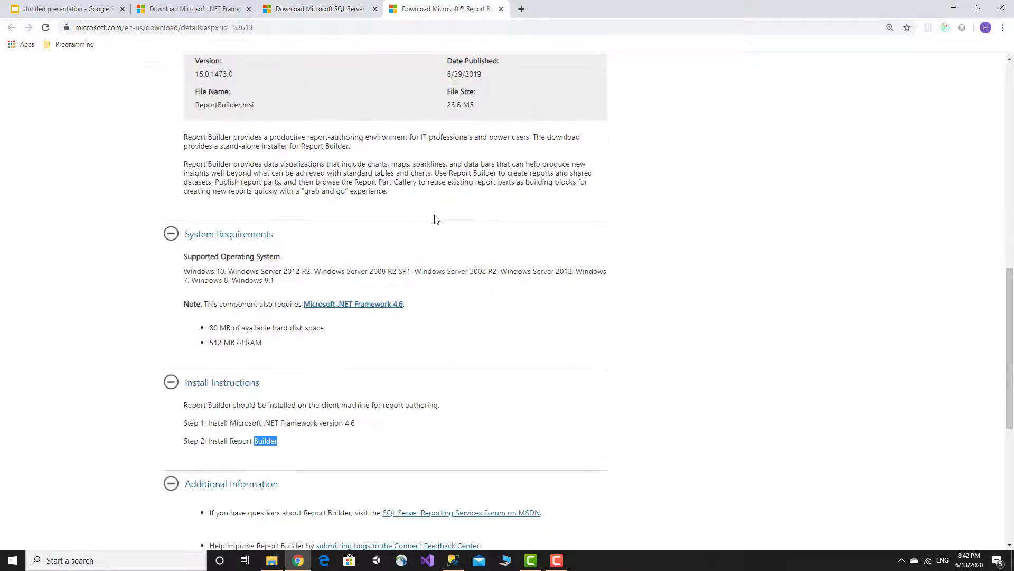
pyautogui.scroll(5, 436, 219)
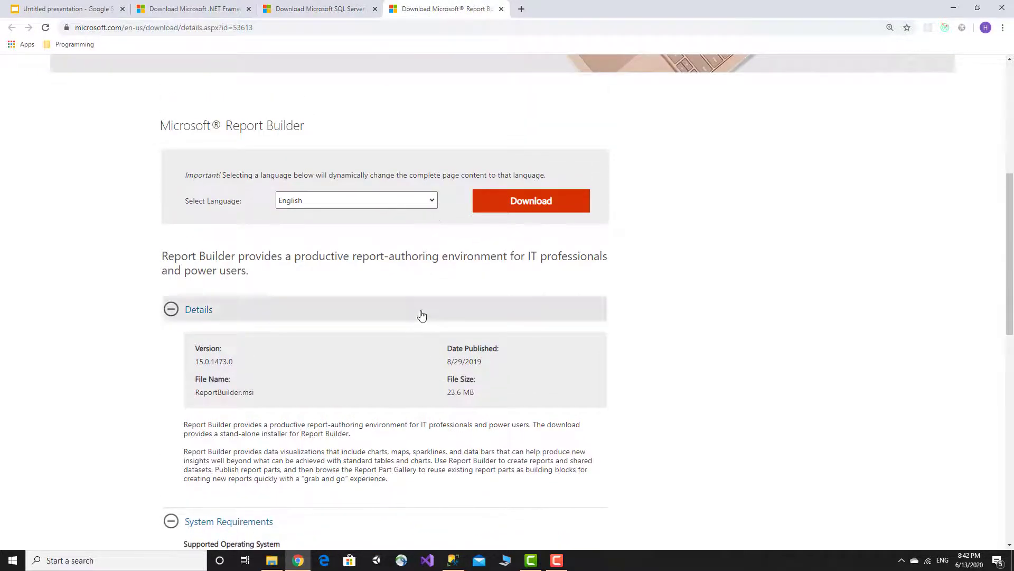
pyautogui.click(278, 561)
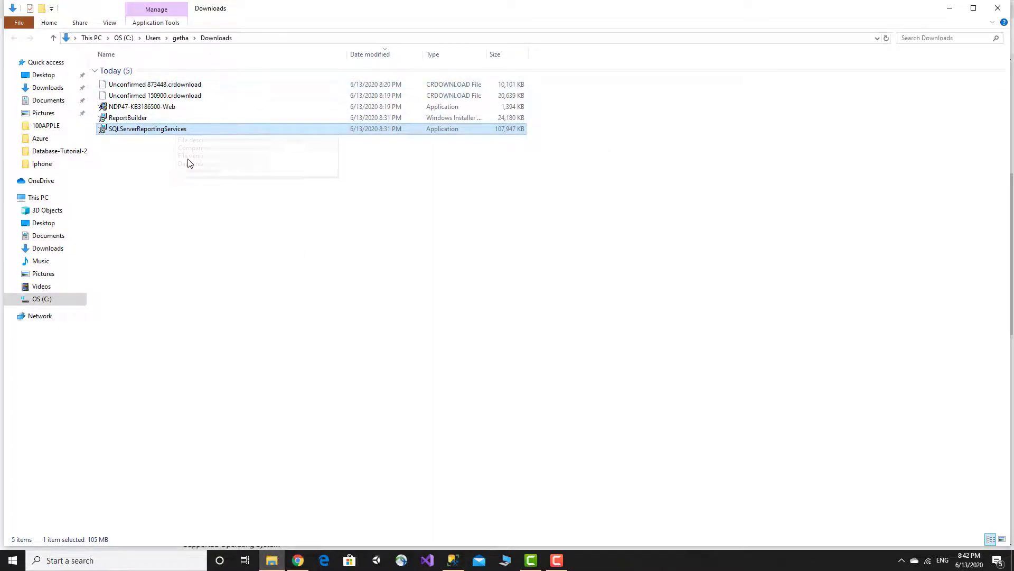
pyautogui.click(140, 155)
pyautogui.click(146, 109)
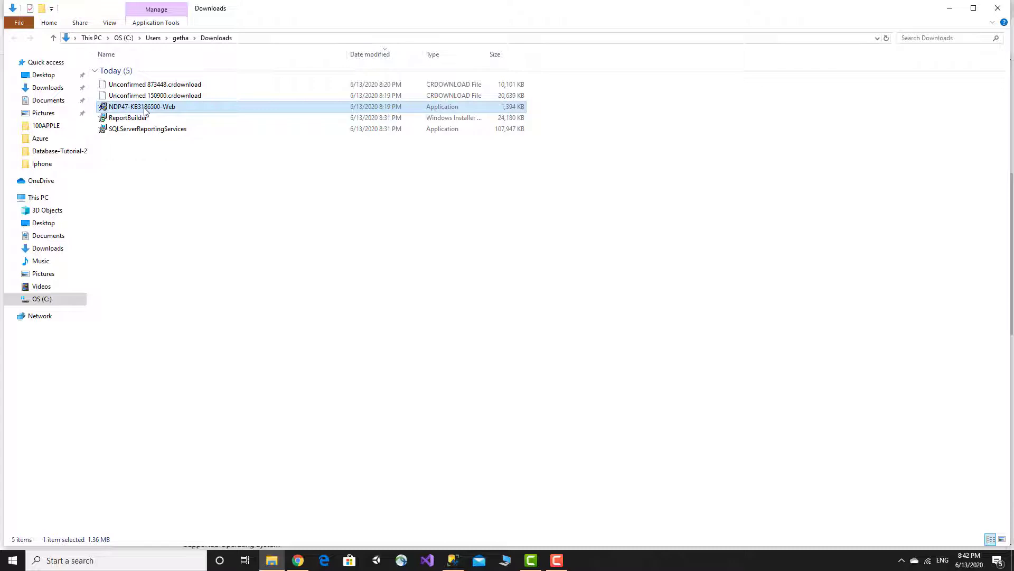
pyautogui.doubleClick(145, 108)
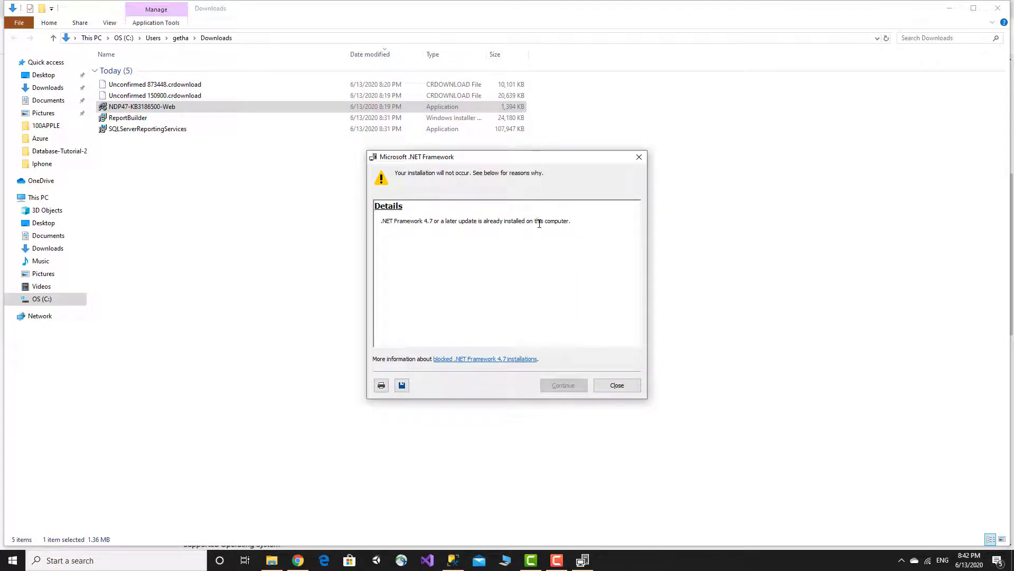
pyautogui.moveTo(540, 222); pyautogui.dragTo(661, 389)
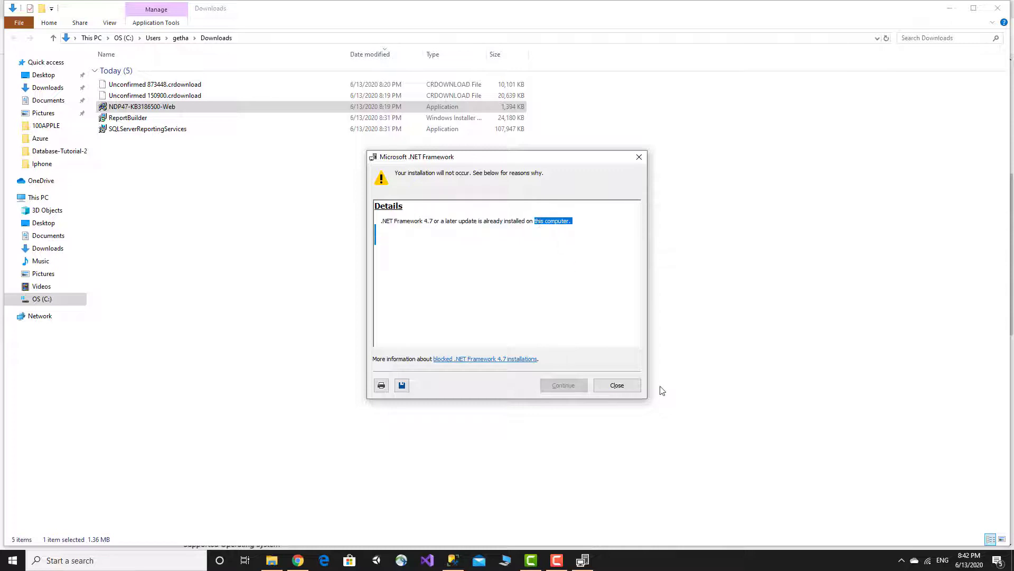
pyautogui.click(618, 386)
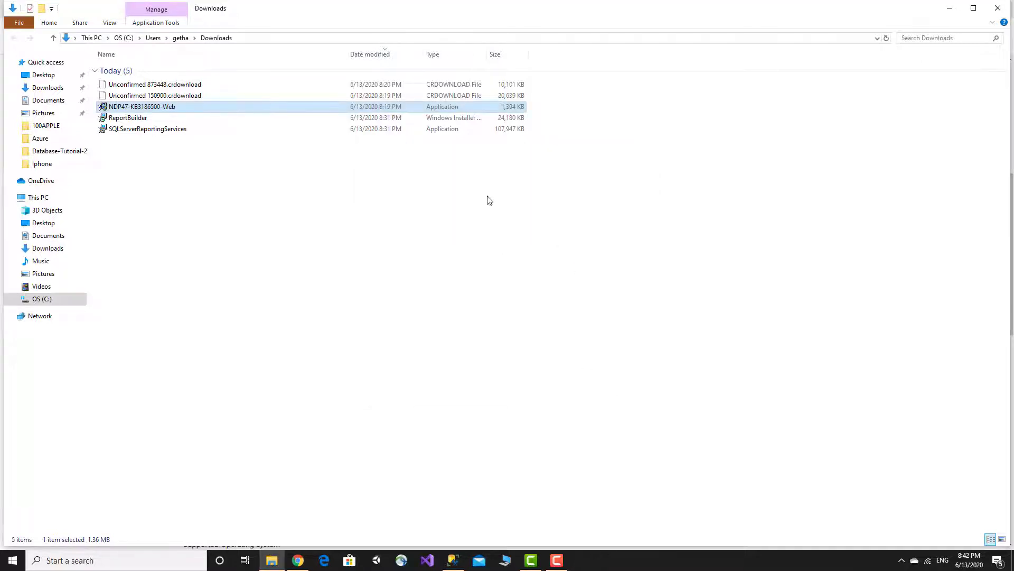
pyautogui.click(147, 129)
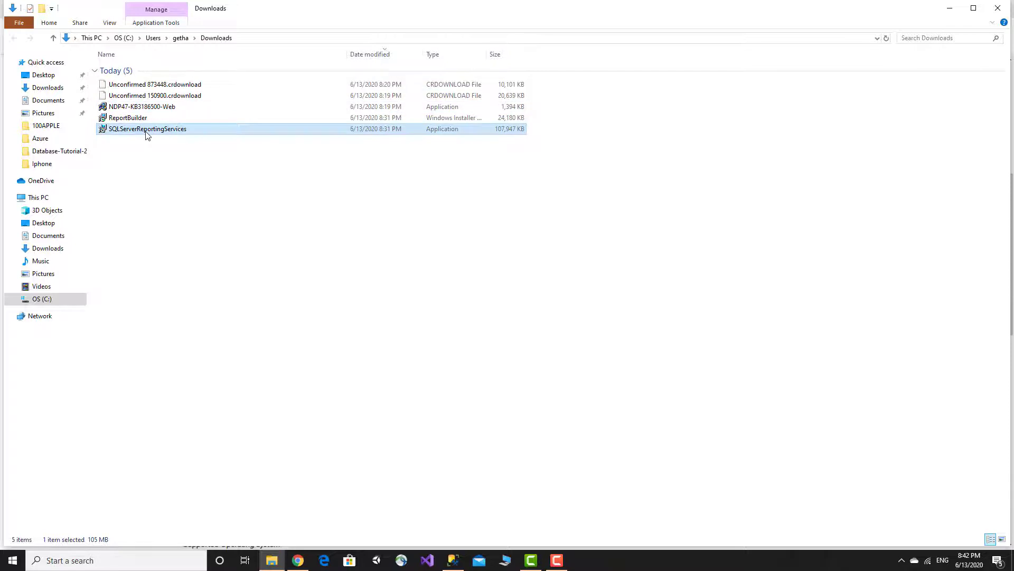
# Run SQLServerReportingServices, choose Express edition, accept the license, and install to the default location.
pyautogui.doubleClick(171, 136)
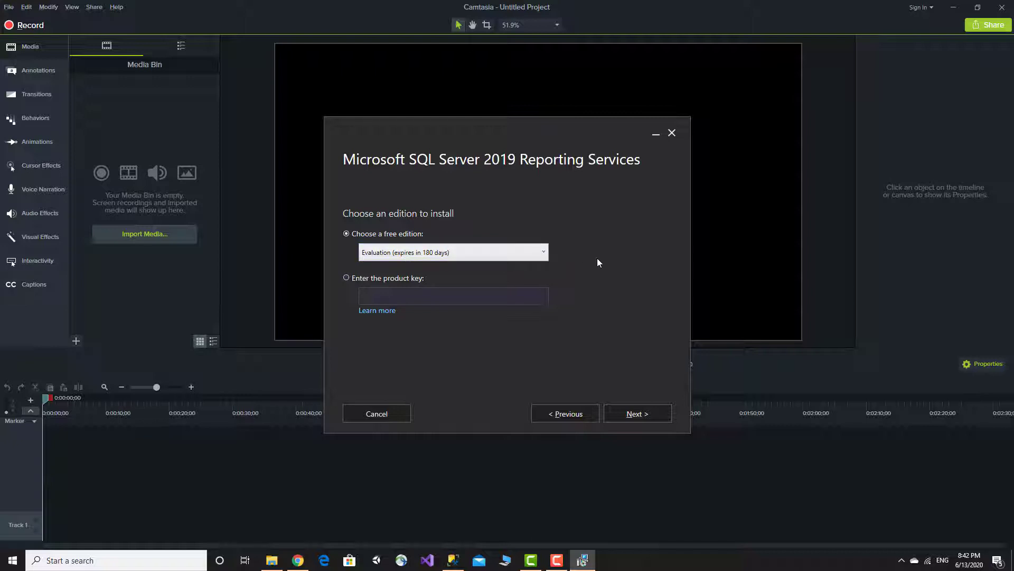
pyautogui.click(543, 252)
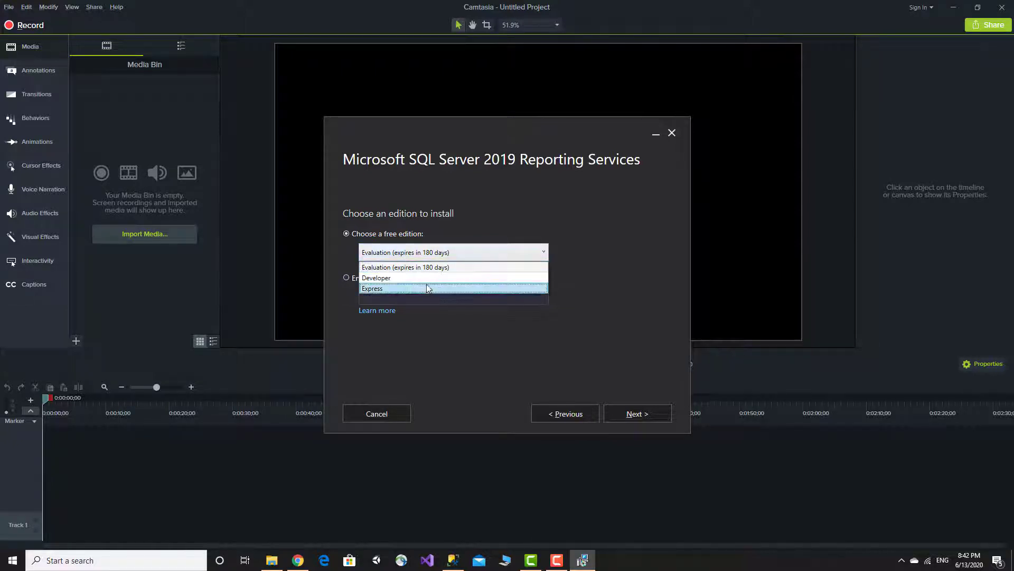
pyautogui.click(379, 290)
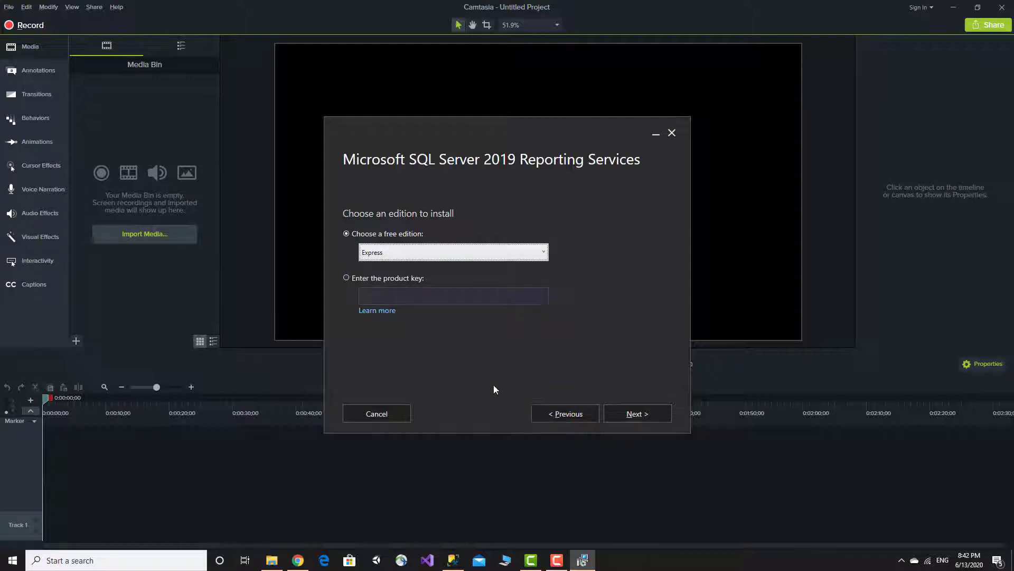
pyautogui.click(629, 415)
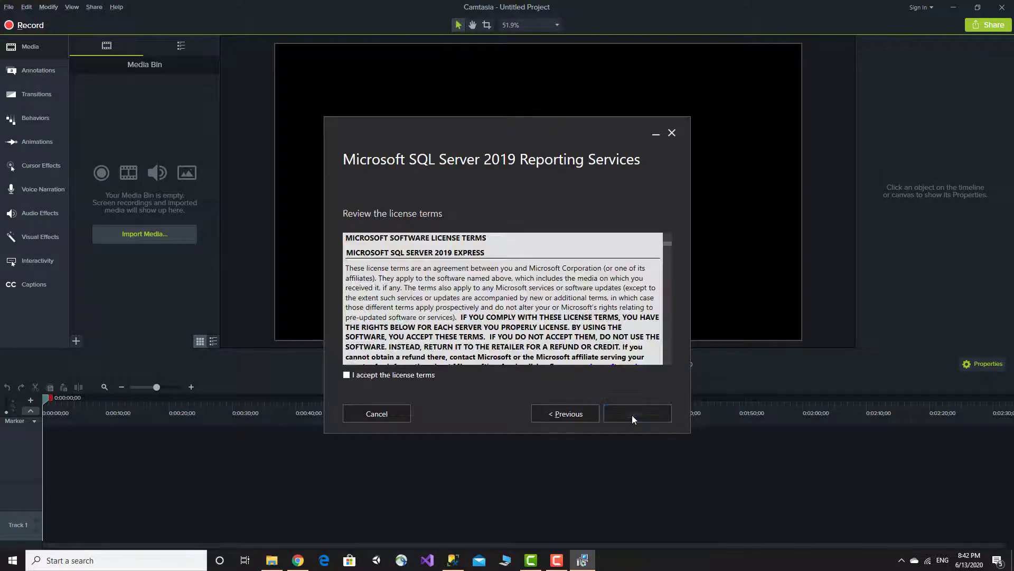
pyautogui.scroll(-6, 451, 300)
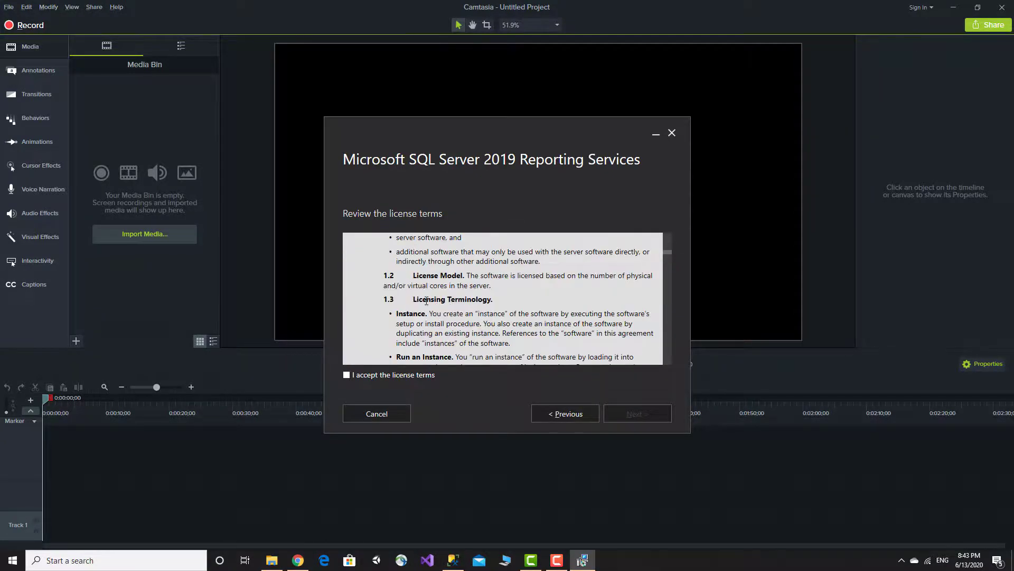
pyautogui.click(347, 375)
pyautogui.click(635, 417)
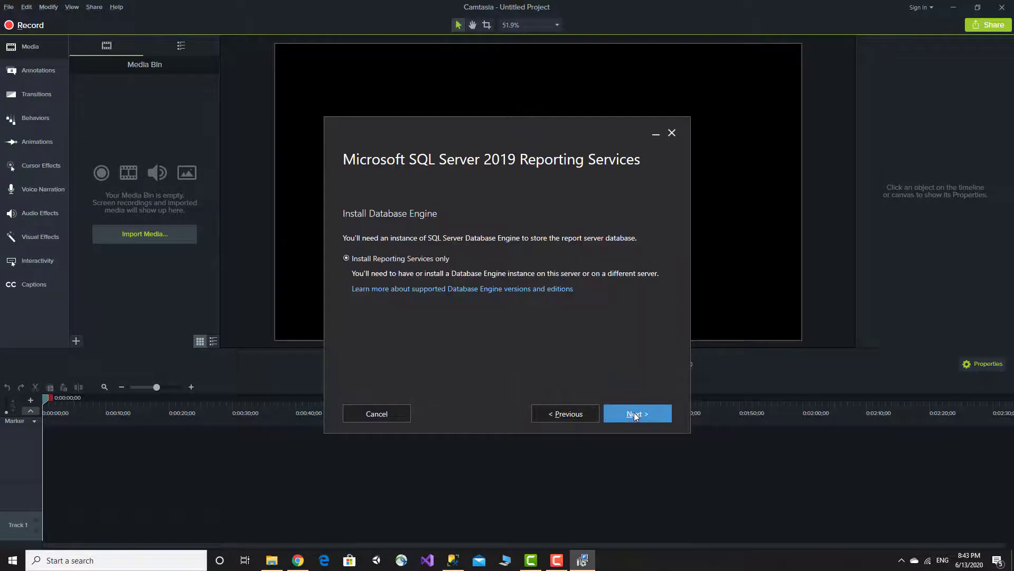
pyautogui.click(636, 415)
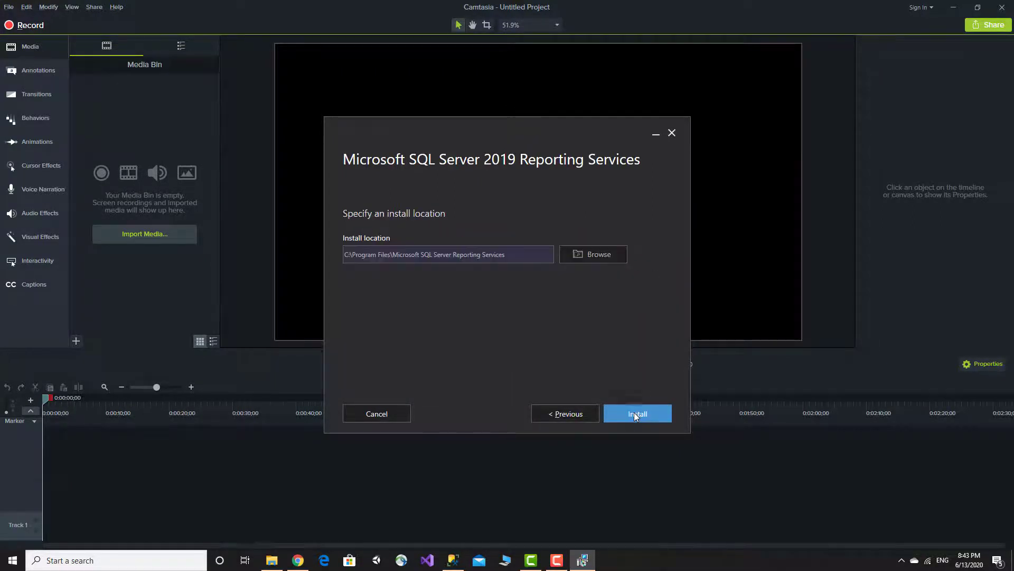
pyautogui.click(636, 414)
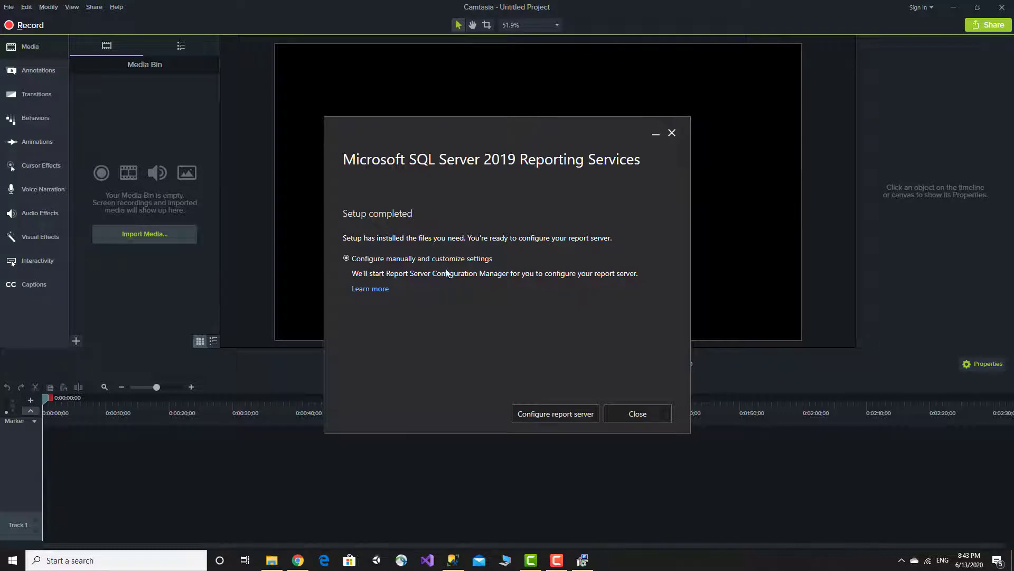
# Connect Report Server Configuration Manager to the local SSRS instance.
pyautogui.click(550, 414)
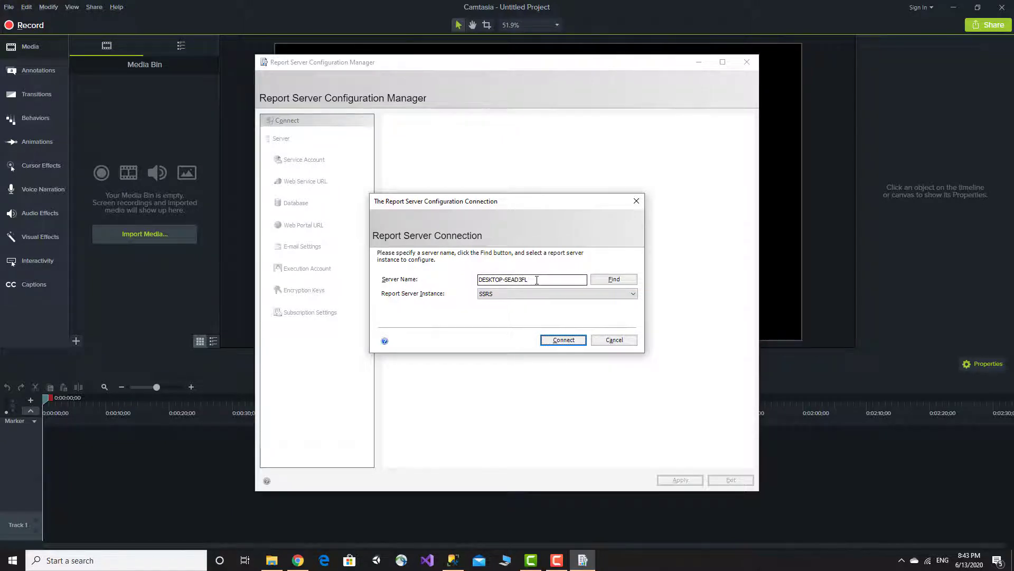
pyautogui.click(487, 295)
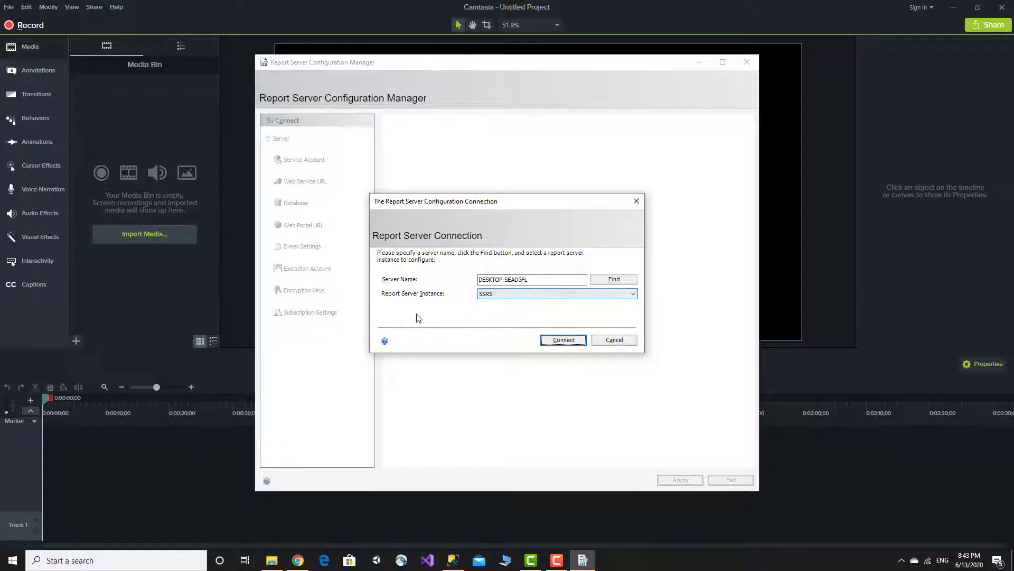
pyautogui.click(561, 340)
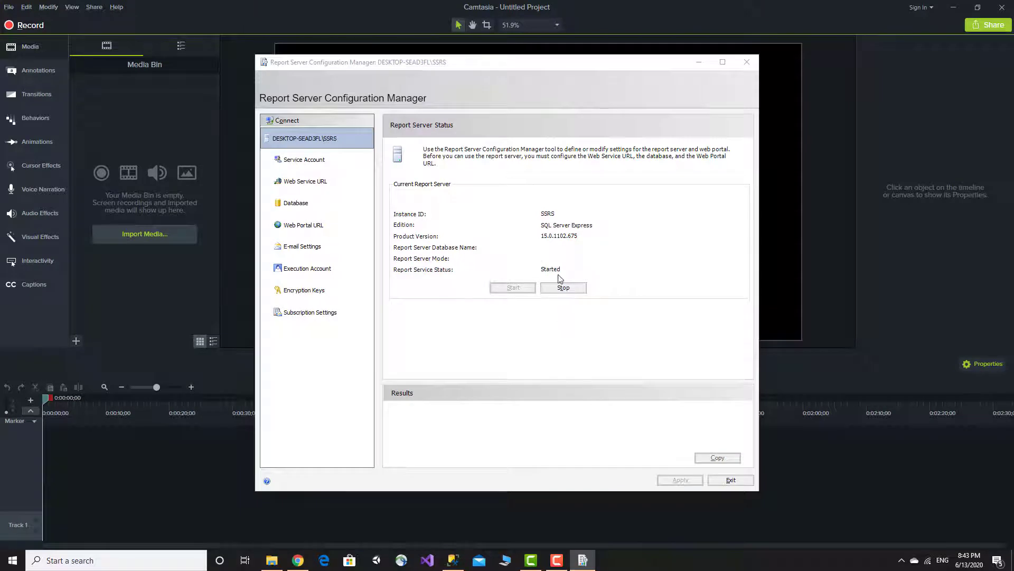
# Set the Web Service URL's HTTPS certificate to IIS Express Development Certificate and apply.
pyautogui.click(298, 160)
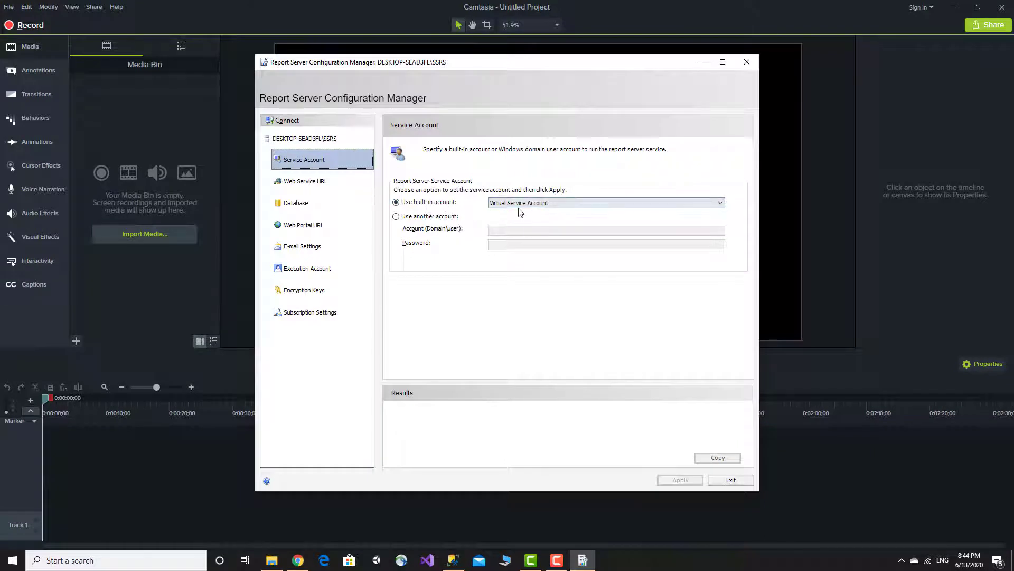
pyautogui.click(318, 185)
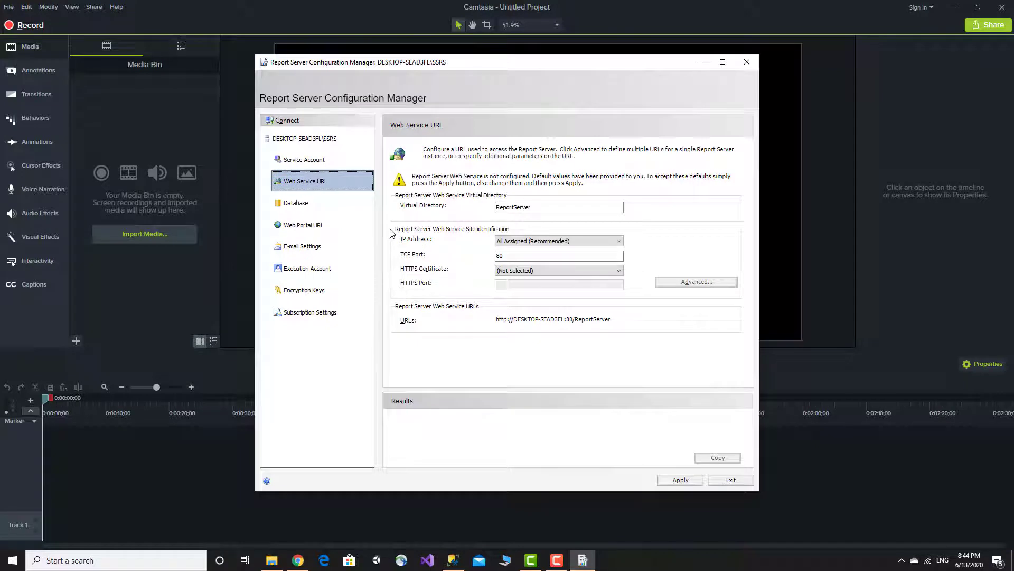
pyautogui.click(544, 270)
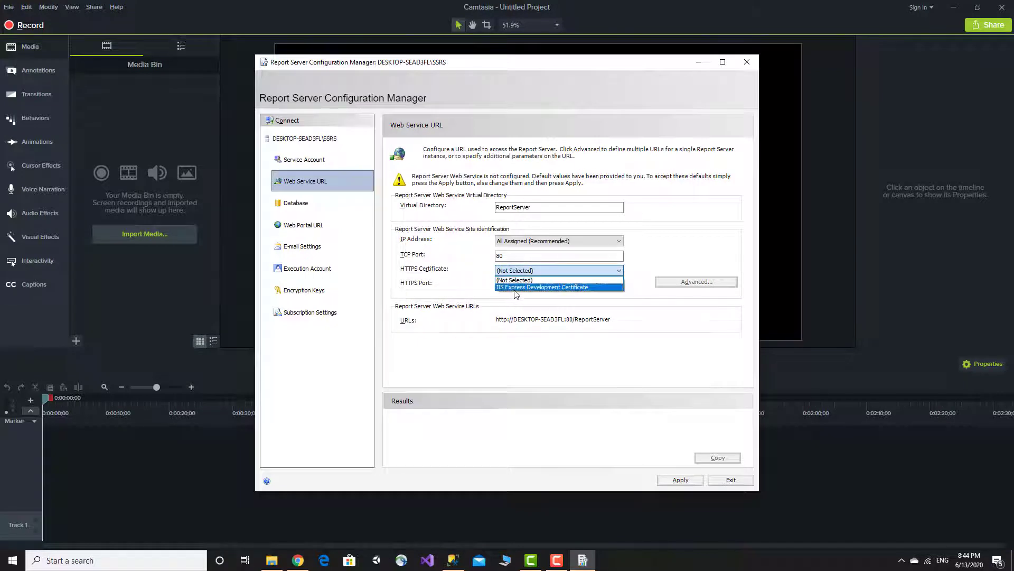
pyautogui.click(516, 287)
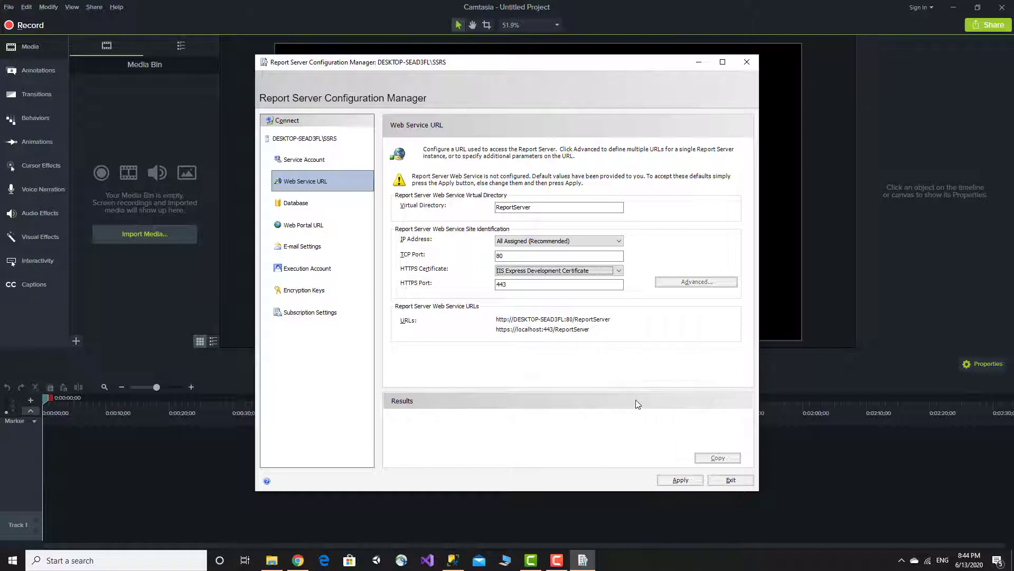
pyautogui.click(678, 479)
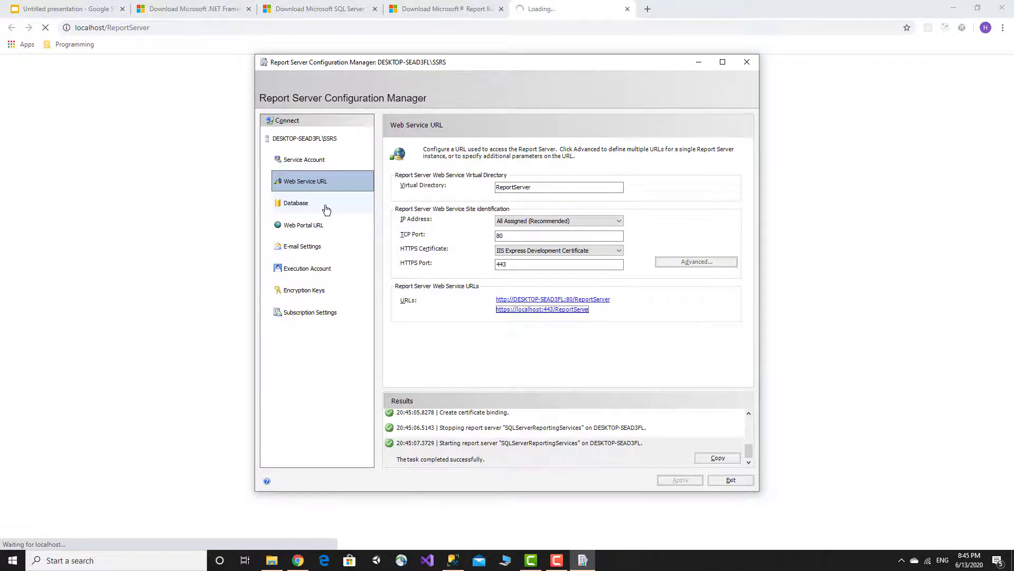
# Start Change Database with 'Create a new report server database', then switch to Management Studio.
pyautogui.click(326, 210)
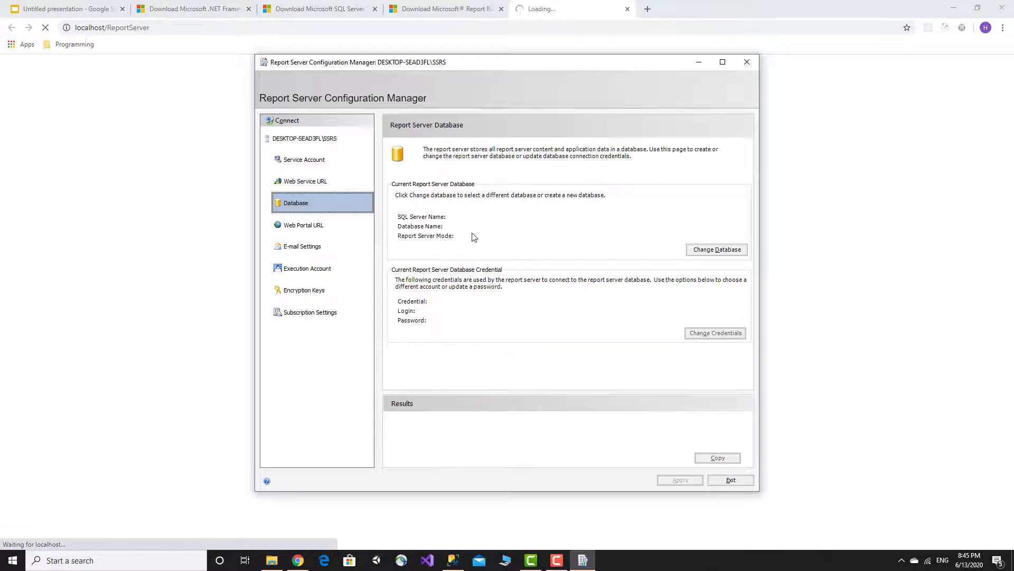
pyautogui.click(709, 250)
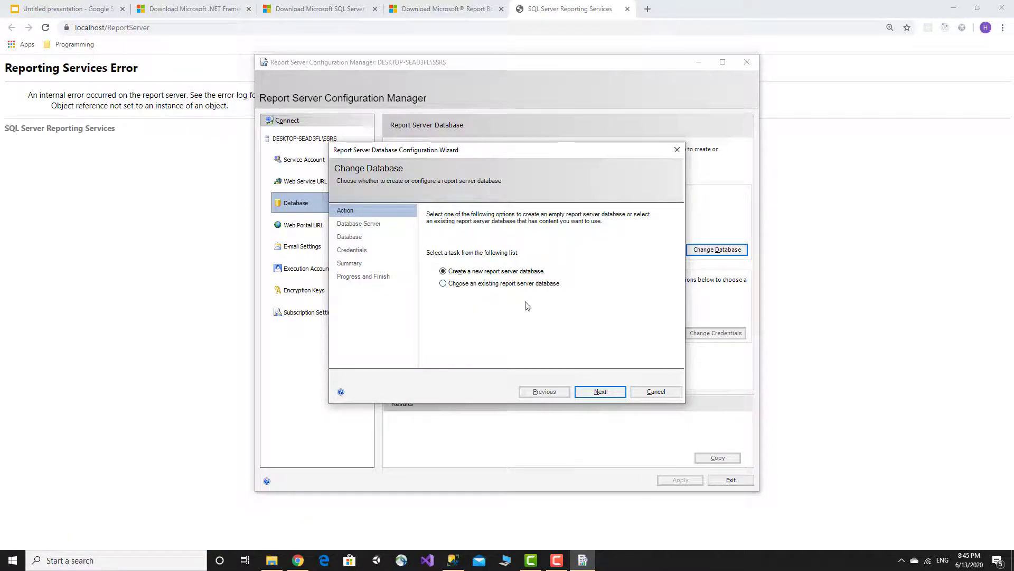
pyautogui.click(600, 392)
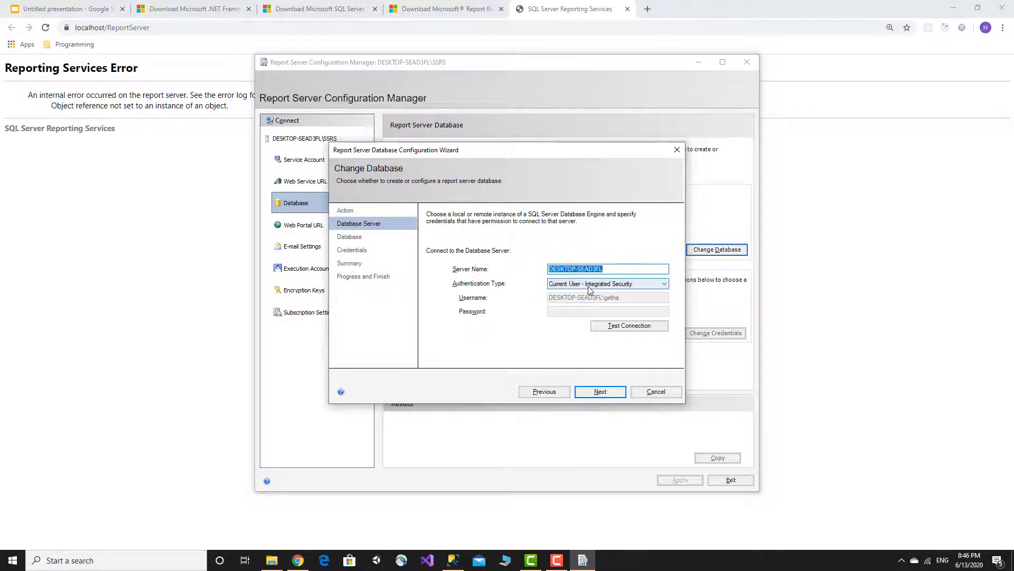
pyautogui.click(451, 563)
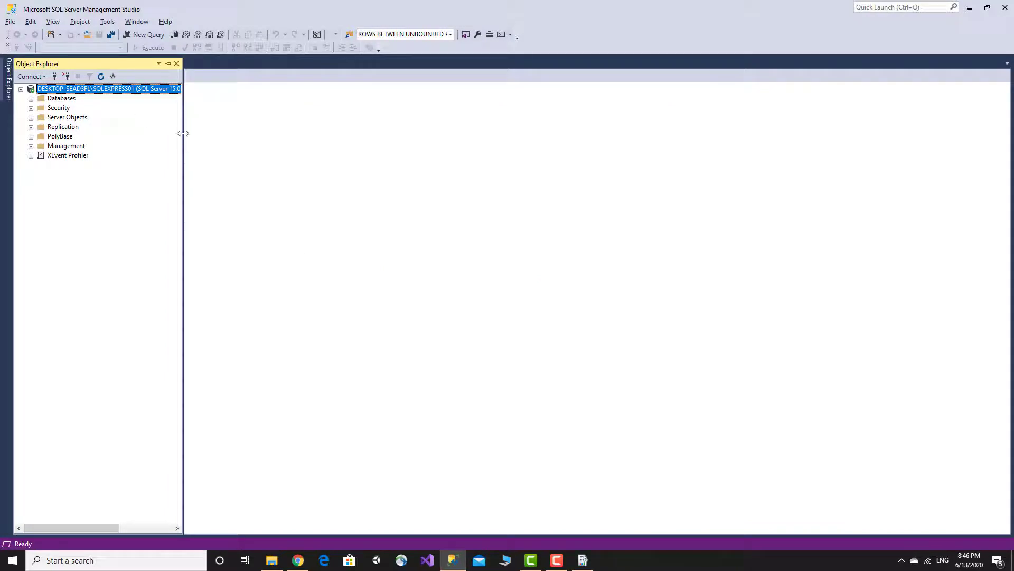
# Copy the server name DESKTOP-SEAD3FL\SQLEXPRESS01 from the SQLEXPRESS01 Server Properties.
pyautogui.moveTo(183, 138); pyautogui.dragTo(242, 147)
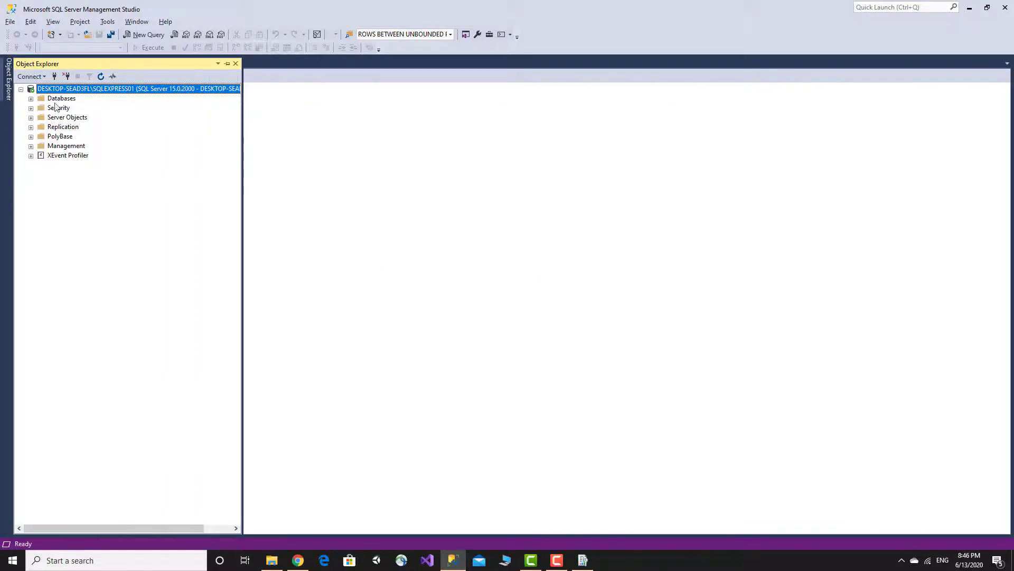
pyautogui.rightClick(105, 93)
pyautogui.click(133, 309)
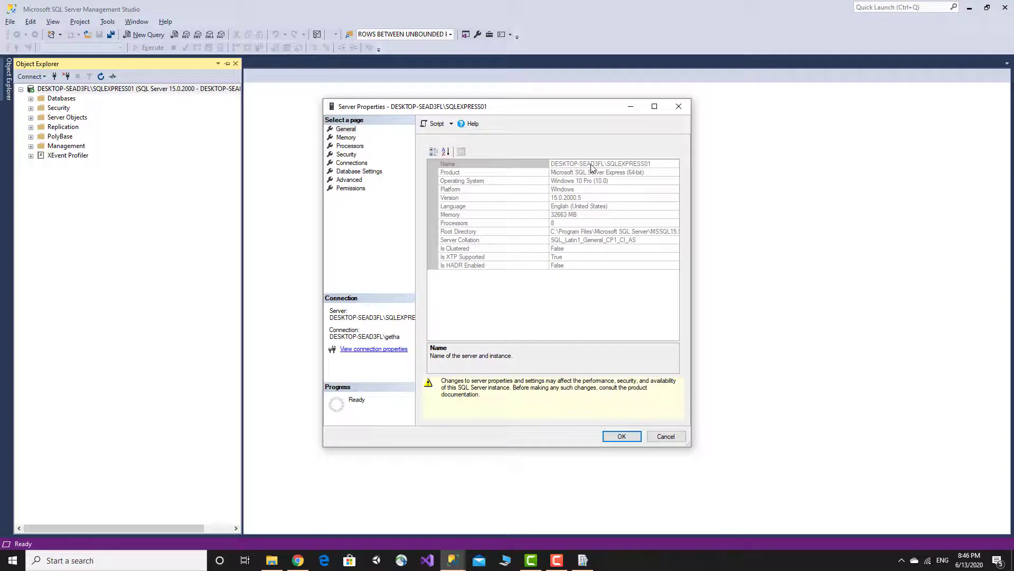
pyautogui.click(592, 166)
pyautogui.hotkey('ctrl', 'c')
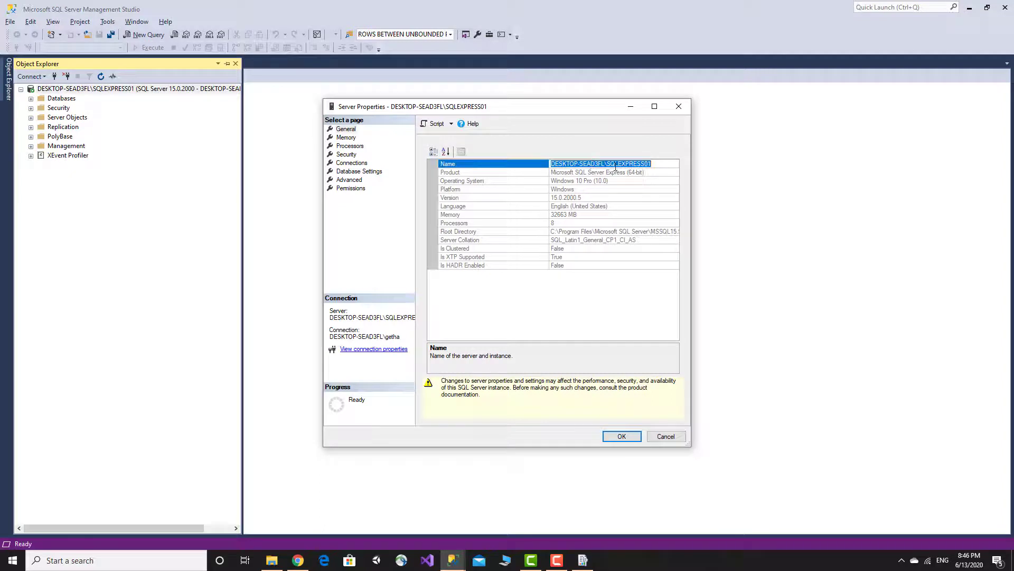
pyautogui.click(638, 438)
# Paste DESKTOP-SEAD3FL\SQLEXPRESS01 as the wizard's server name and test the connection successfully.
pyautogui.click(583, 561)
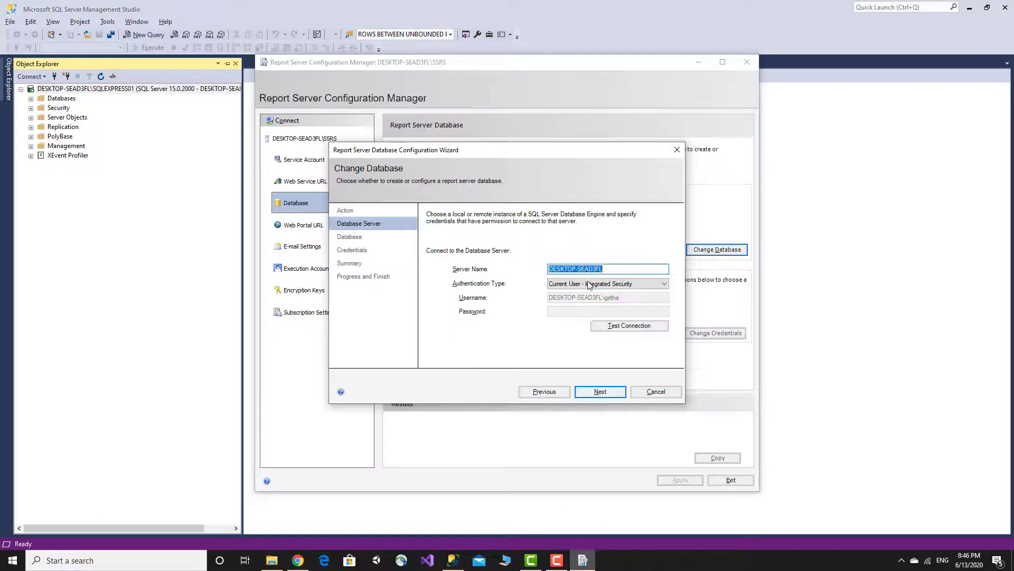
pyautogui.click(612, 270)
pyautogui.write('\\')
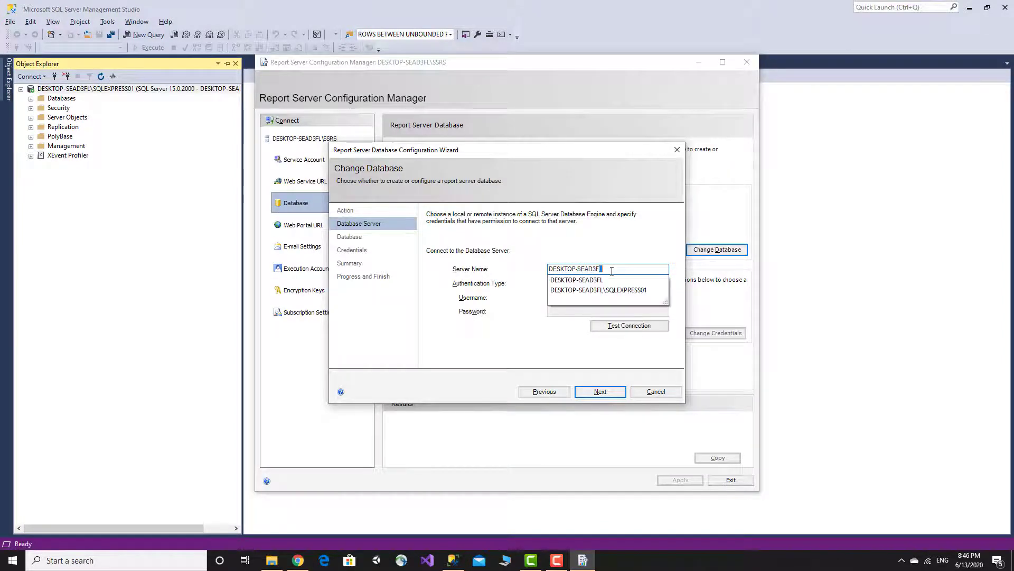
pyautogui.press('BackSpace')
pyautogui.press('BackSpace')
pyautogui.press('BackSpace')
pyautogui.press('BackSpace')
pyautogui.press('BackSpace')
pyautogui.press('BackSpace')
pyautogui.press('BackSpace')
pyautogui.press('BackSpace')
pyautogui.press('BackSpace')
pyautogui.press('BackSpace')
pyautogui.press('BackSpace')
pyautogui.press('BackSpace')
pyautogui.press('BackSpace')
pyautogui.press('BackSpace')
pyautogui.press('BackSpace')
pyautogui.press('BackSpace')
pyautogui.hotkey('ctrl', 'v')
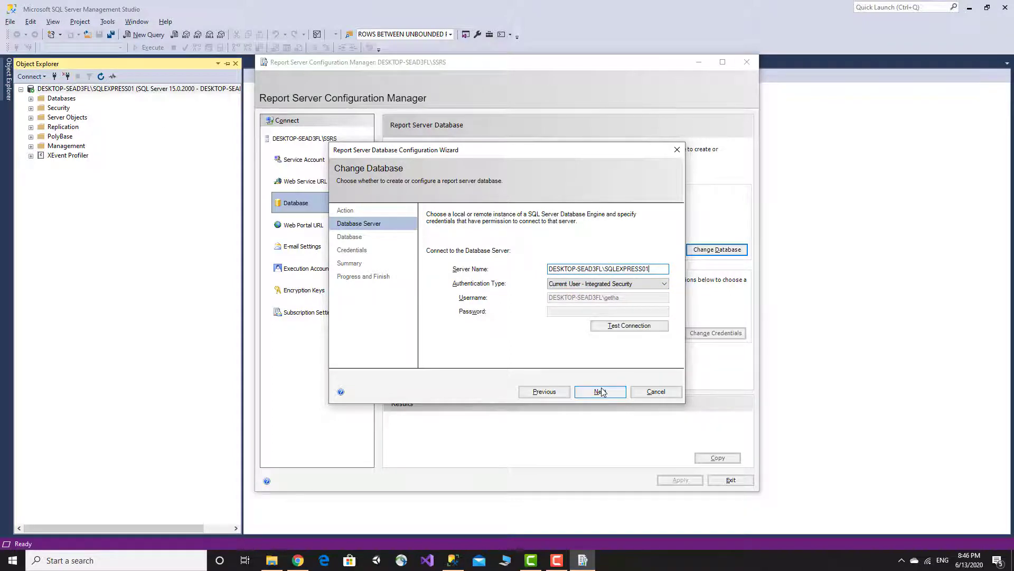
pyautogui.click(624, 329)
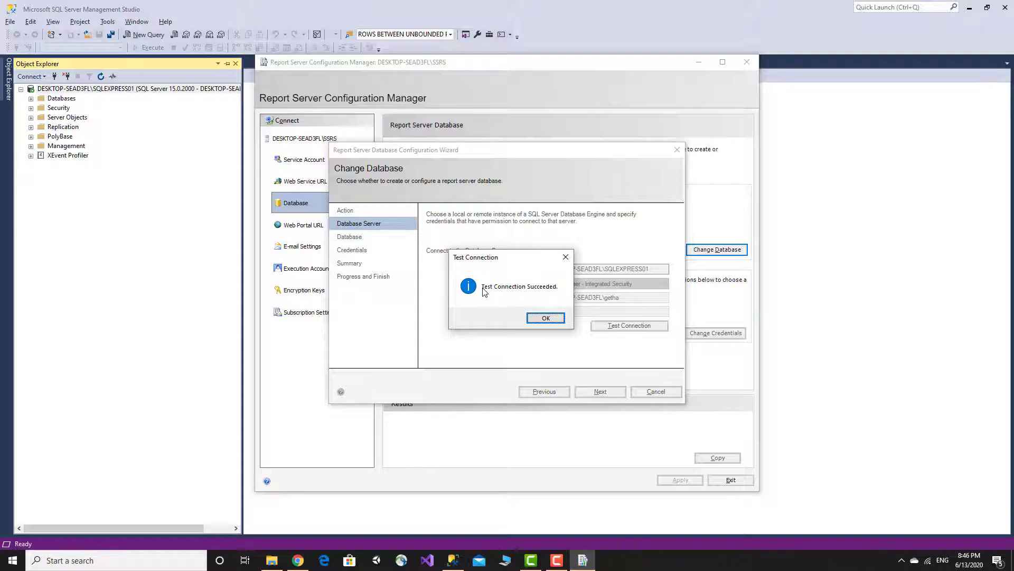
pyautogui.click(550, 317)
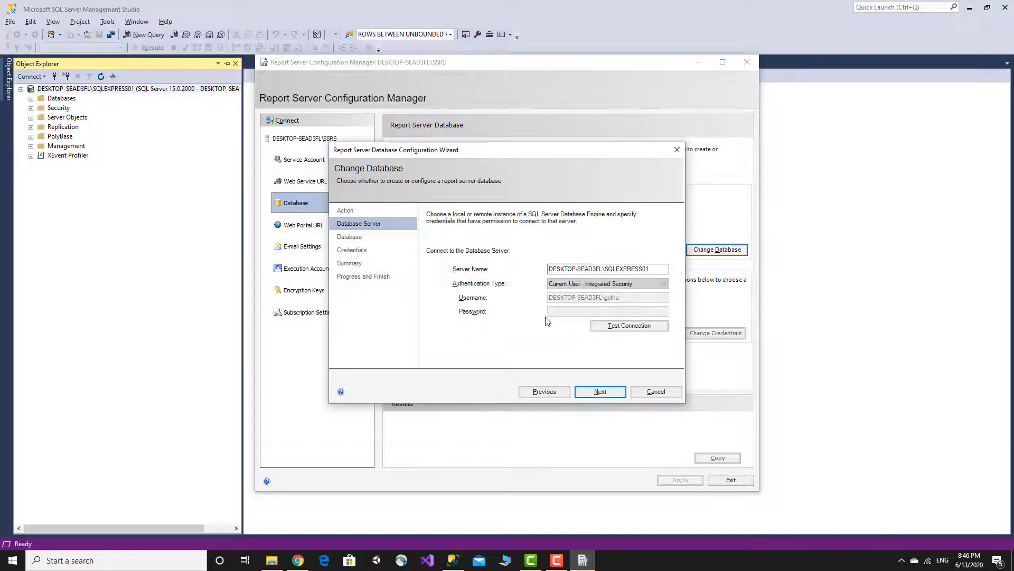
# Create the ReportServer database on DESKTOP-SEAD3FL\SQLEXPRESS01 with service credentials and complete the wizard.
pyautogui.click(596, 394)
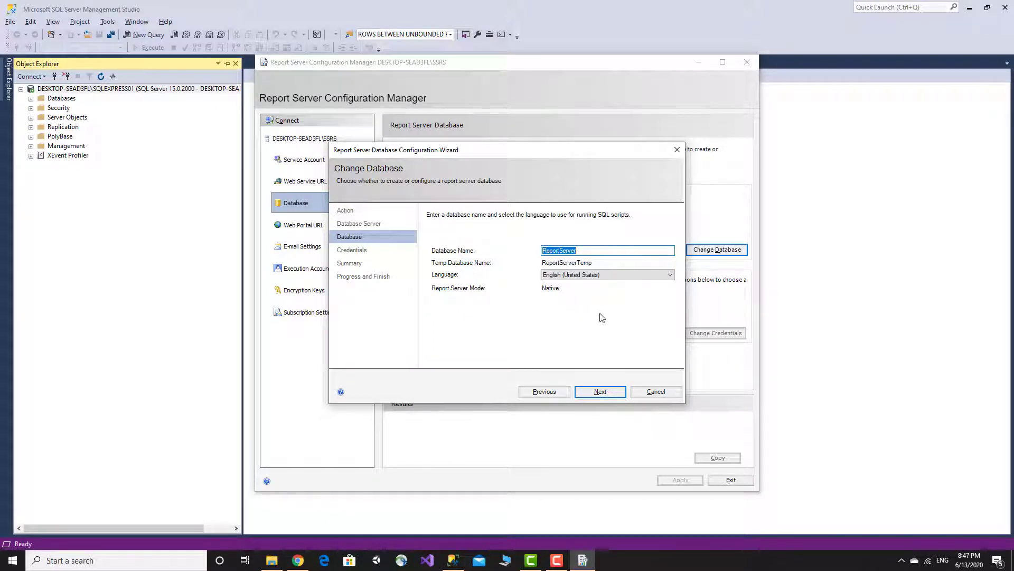
pyautogui.click(599, 394)
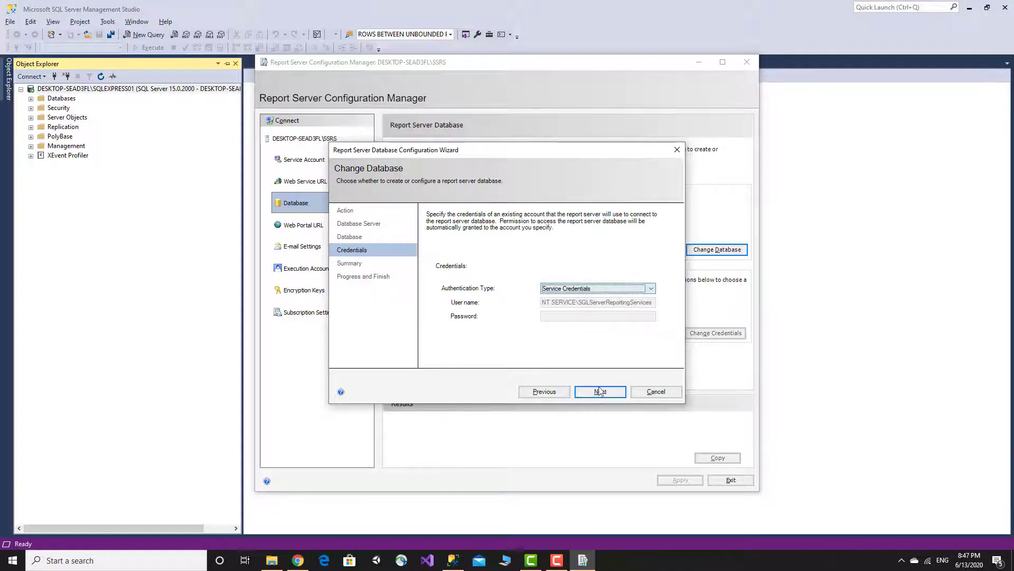
pyautogui.click(598, 397)
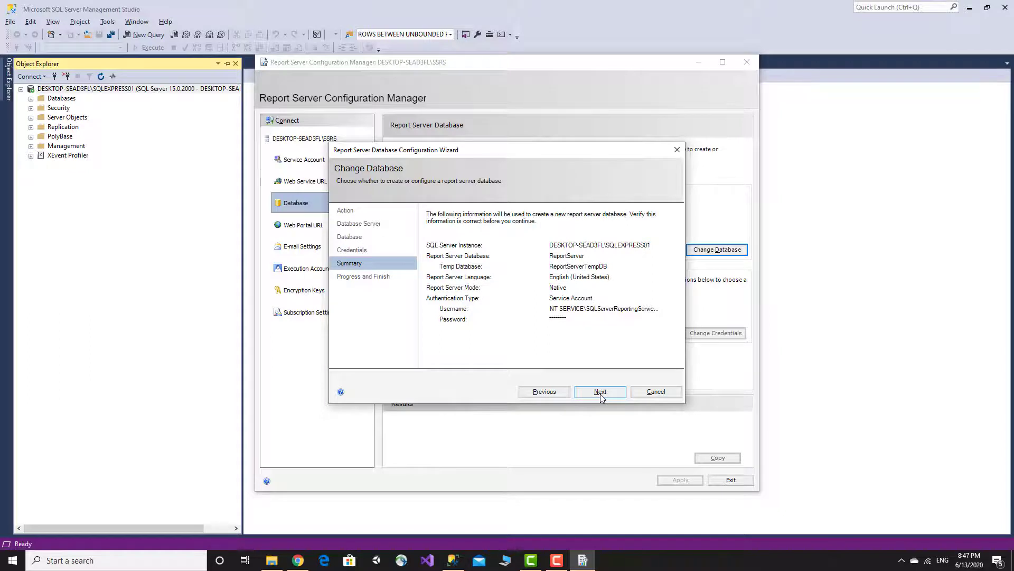
pyautogui.click(599, 397)
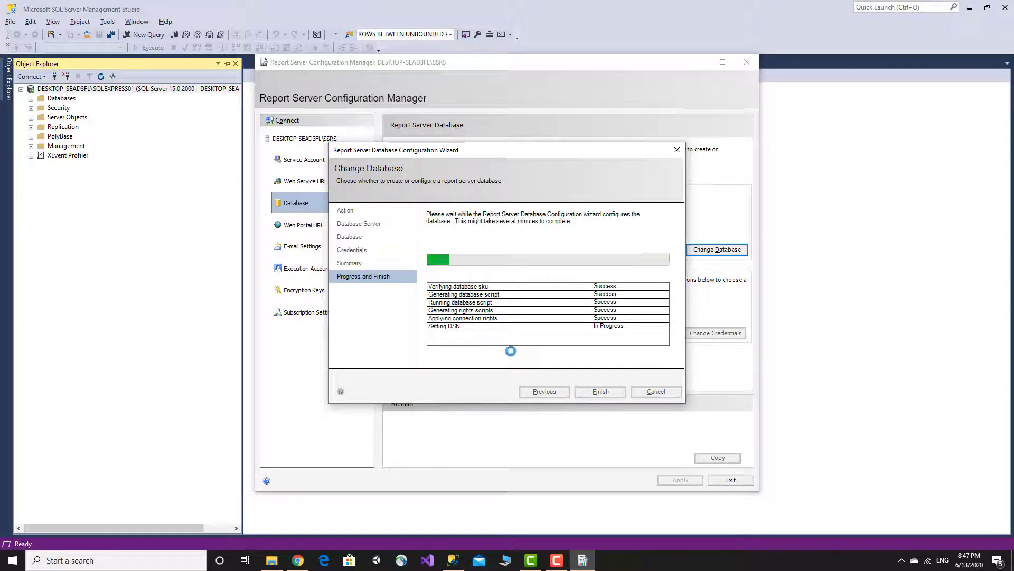
pyautogui.click(606, 392)
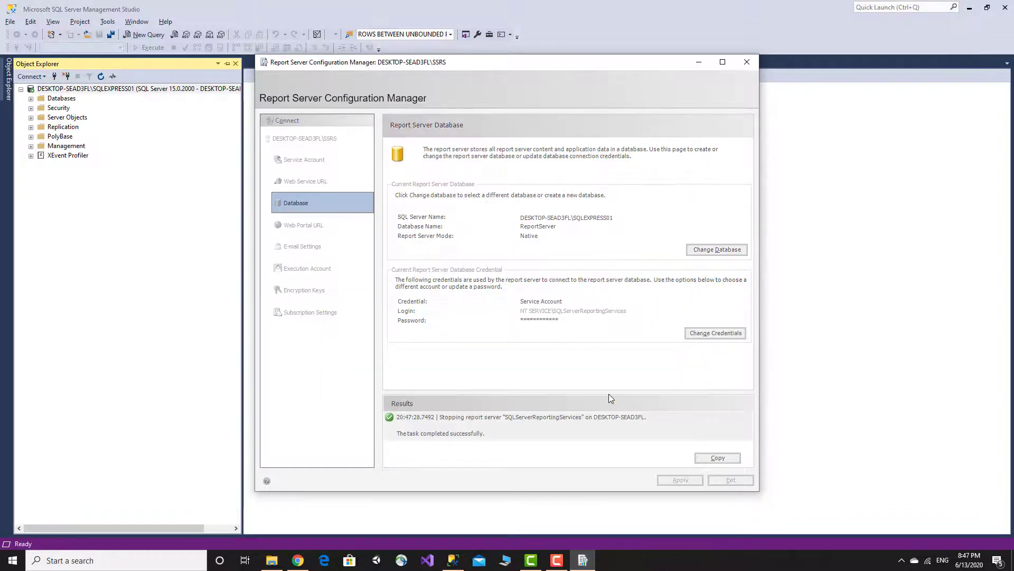
# In SSMS Object Explorer, expand ReportServer and ReportServerTempDB to list their tables.
pyautogui.click(31, 98)
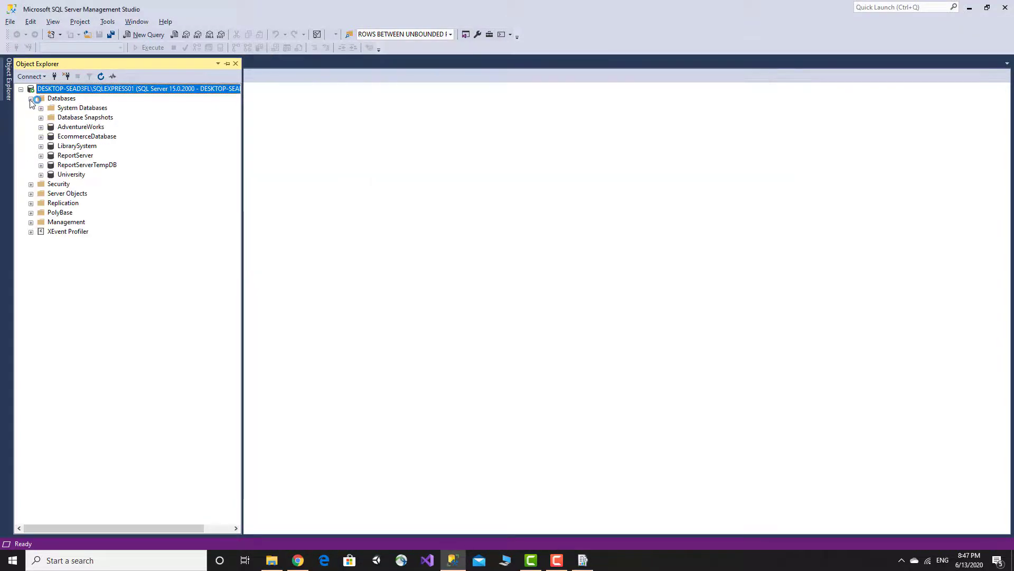
pyautogui.click(67, 157)
pyautogui.click(41, 156)
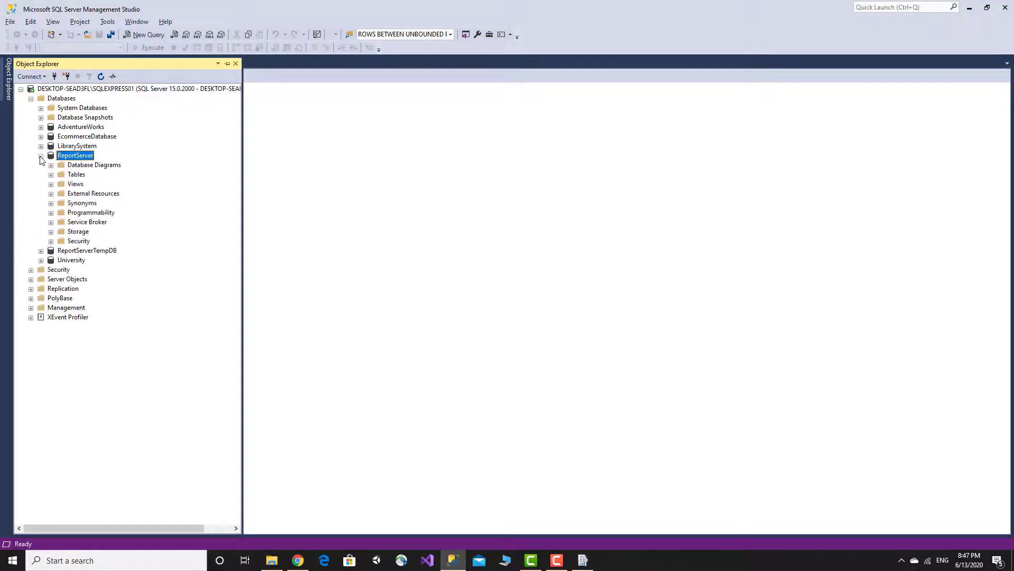
pyautogui.click(82, 251)
pyautogui.click(41, 252)
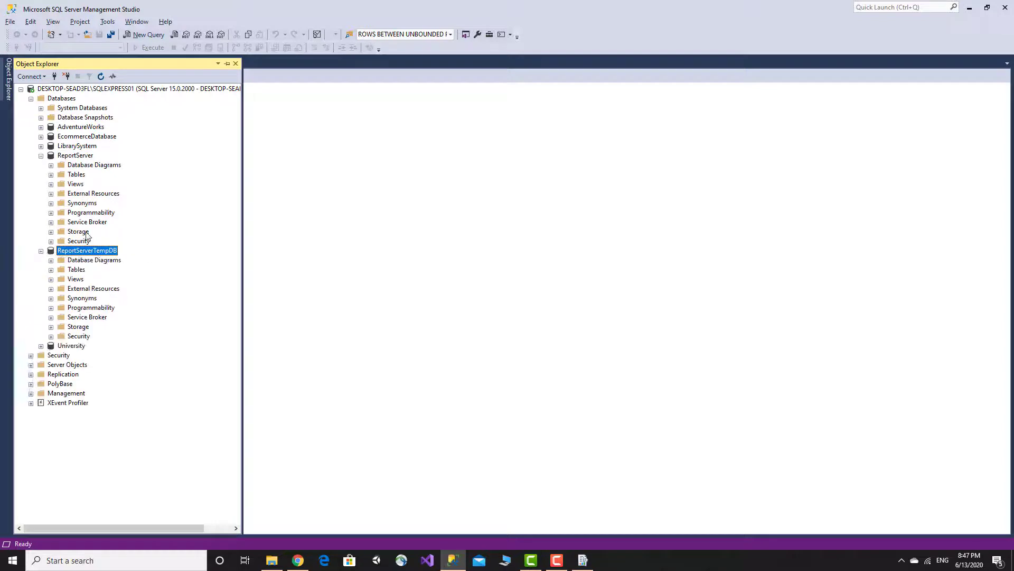
pyautogui.click(50, 175)
pyautogui.scroll(-10, 100, 203)
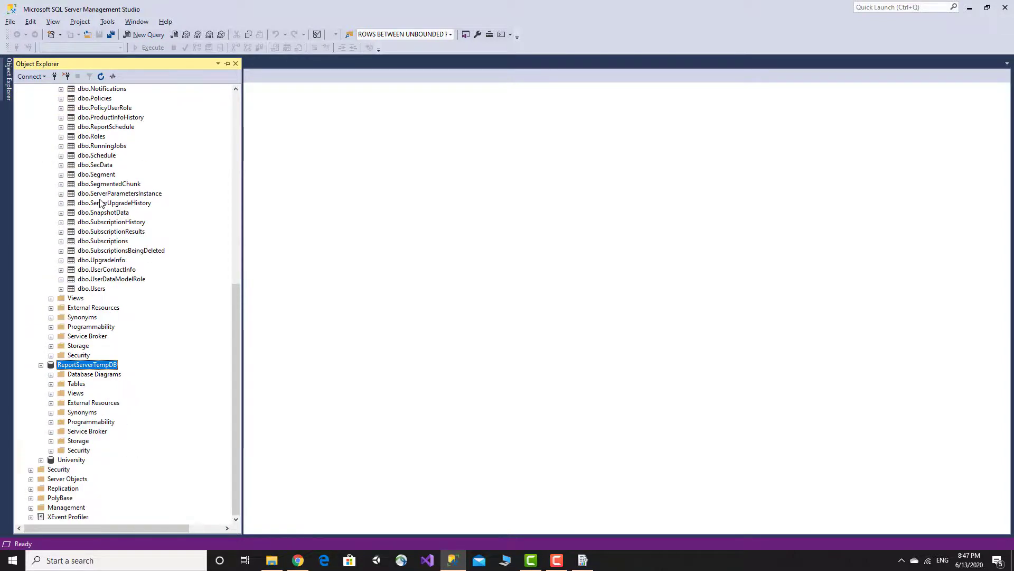
pyautogui.click(51, 384)
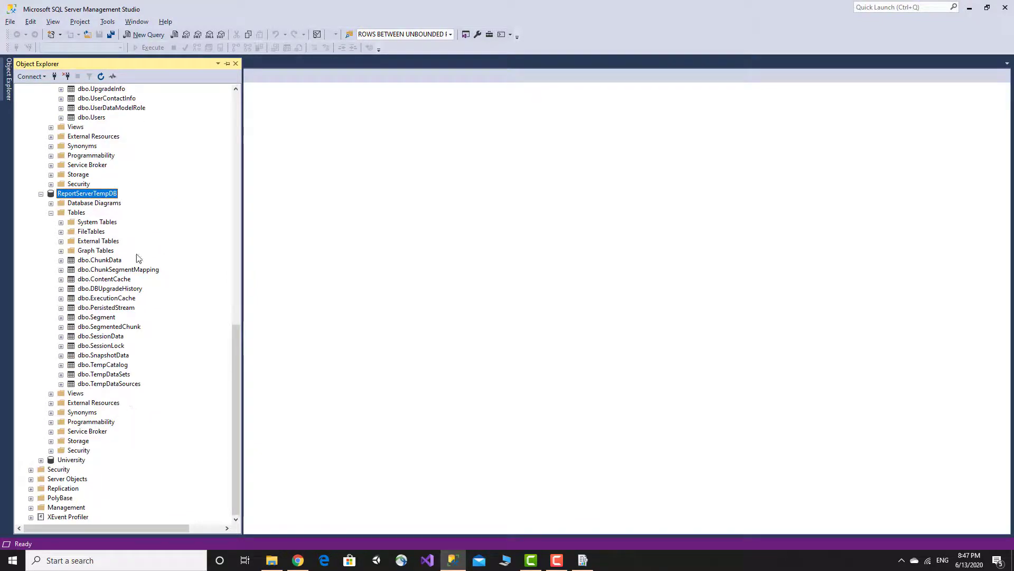
pyautogui.click(969, 7)
pyautogui.click(585, 561)
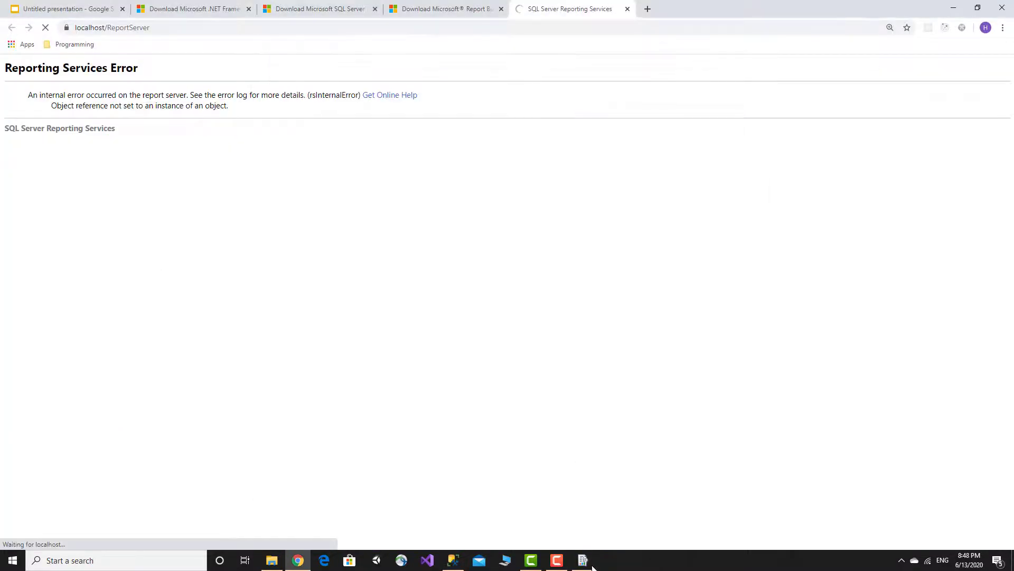
pyautogui.moveTo(592, 564)
pyautogui.click(596, 525)
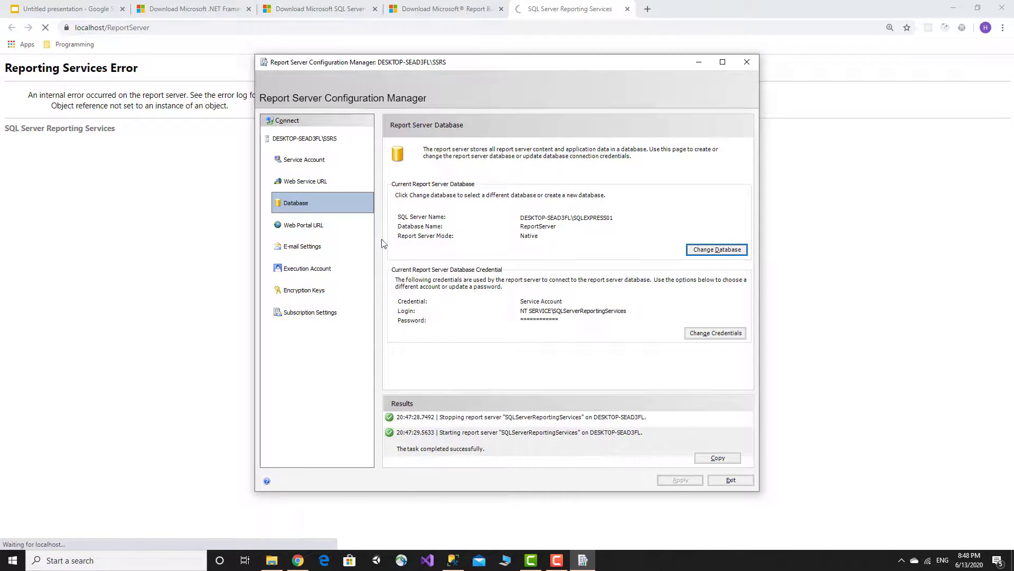
pyautogui.click(308, 188)
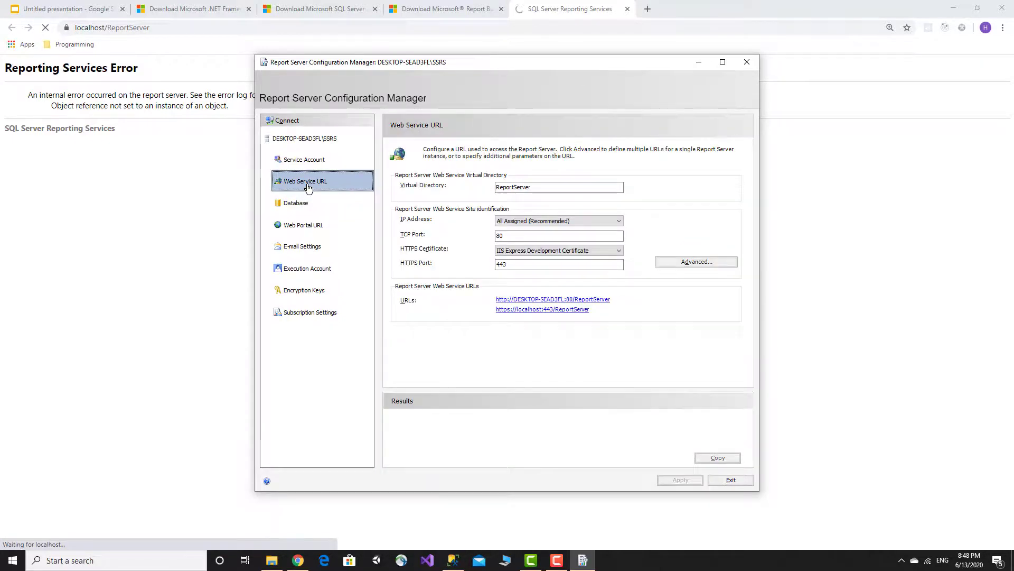
pyautogui.click(566, 301)
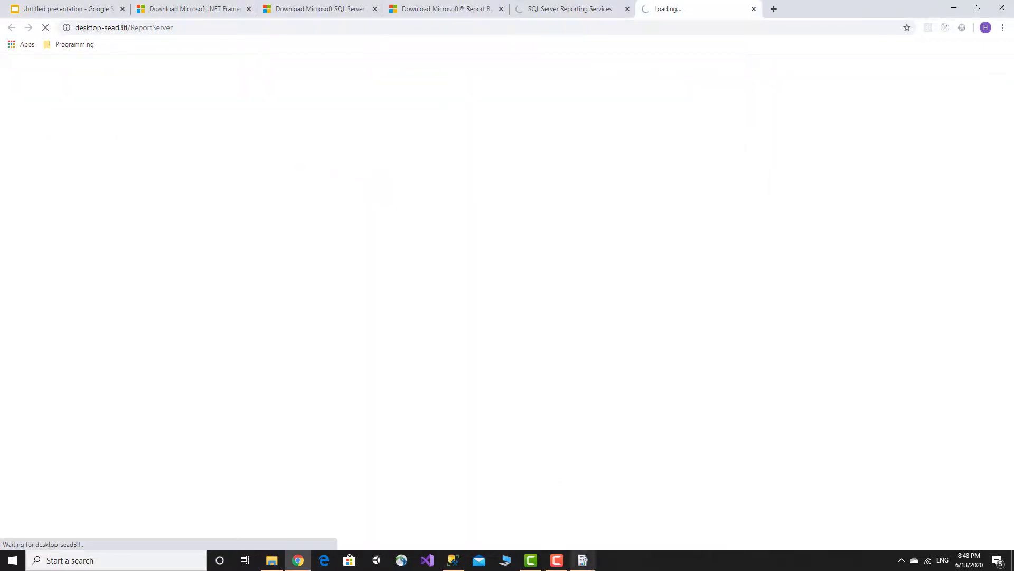
pyautogui.click(583, 560)
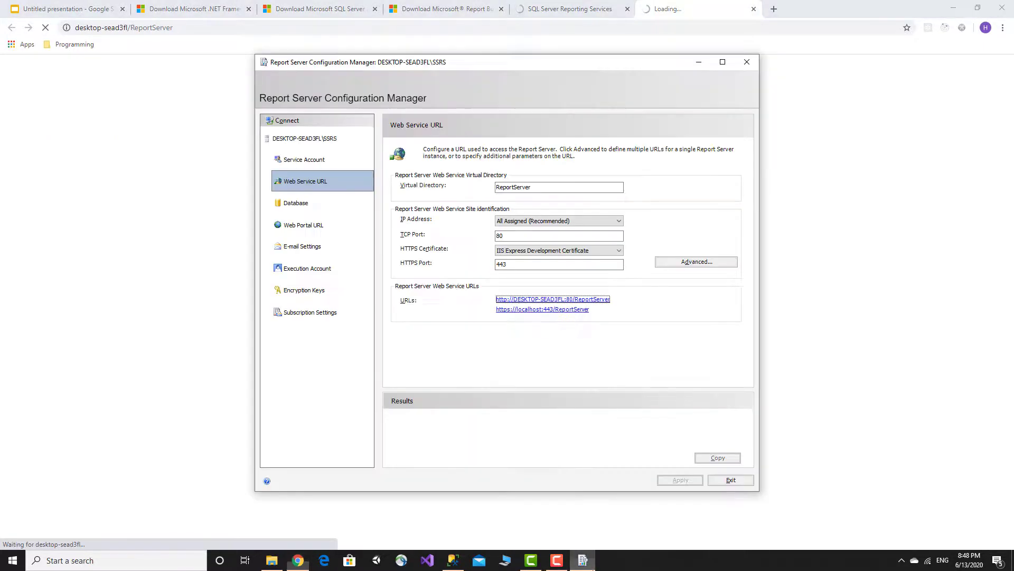
pyautogui.click(571, 311)
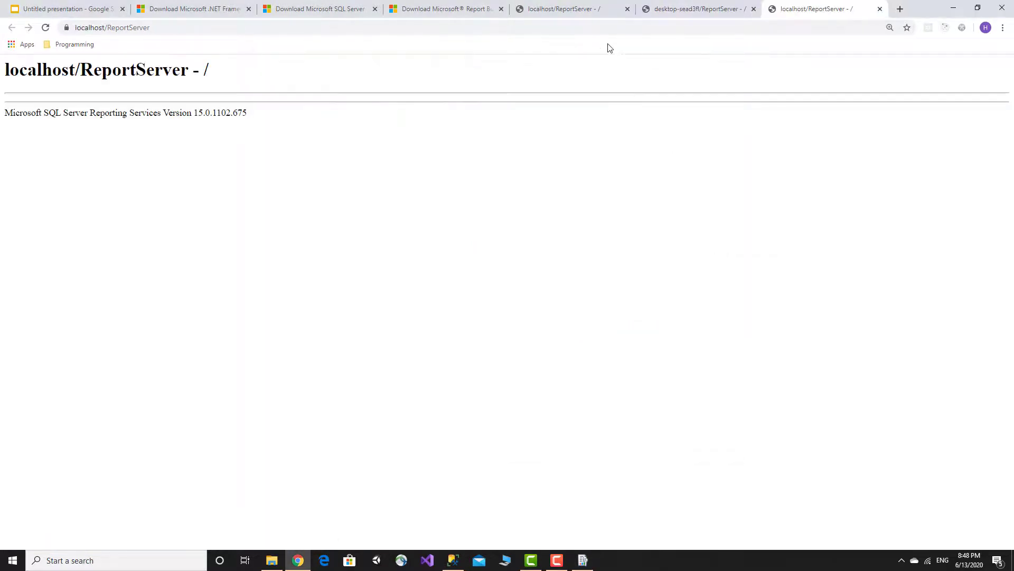
# Confirm the page shows Reporting Services version 15.0.1102.675, then exit Configuration Manager.
pyautogui.click(578, 7)
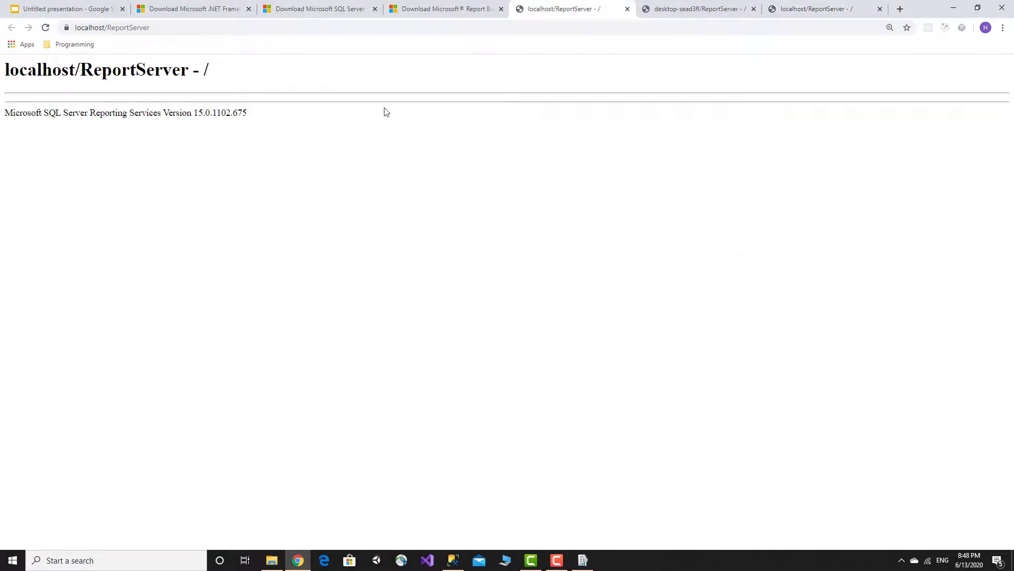
pyautogui.doubleClick(140, 74)
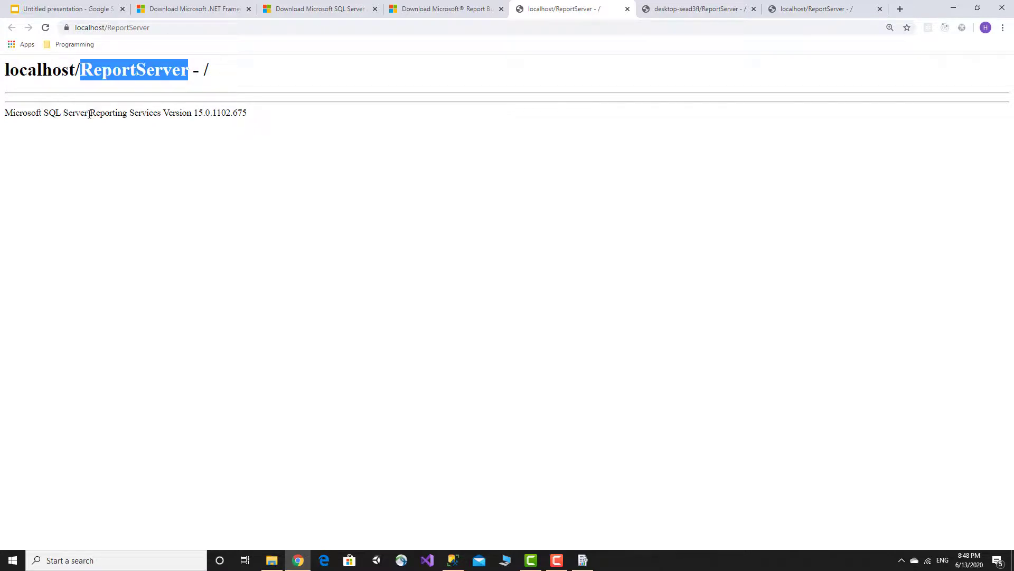
pyautogui.tripleClick(195, 114)
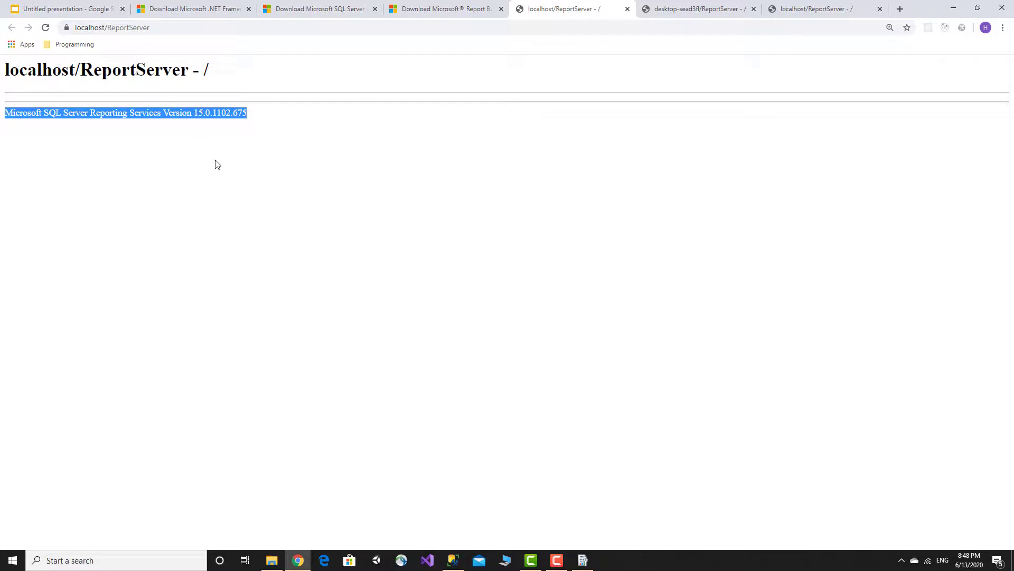
pyautogui.click(303, 147)
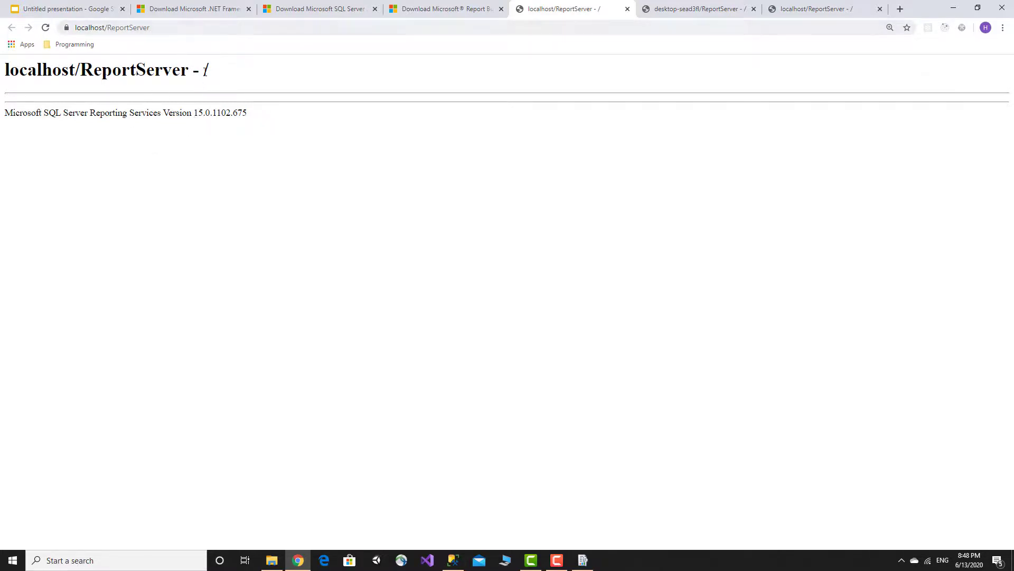
pyautogui.click(582, 560)
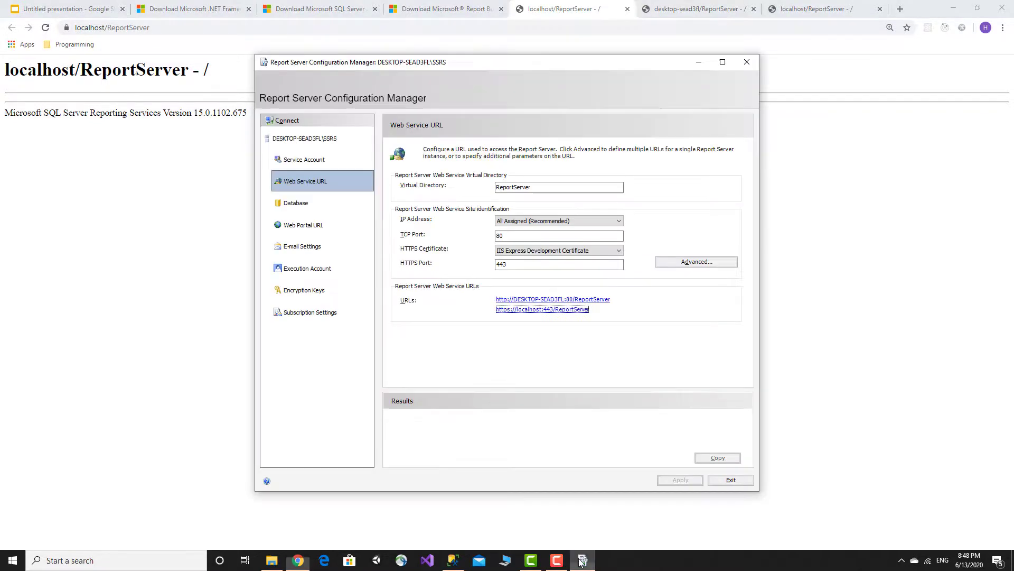
pyautogui.click(730, 480)
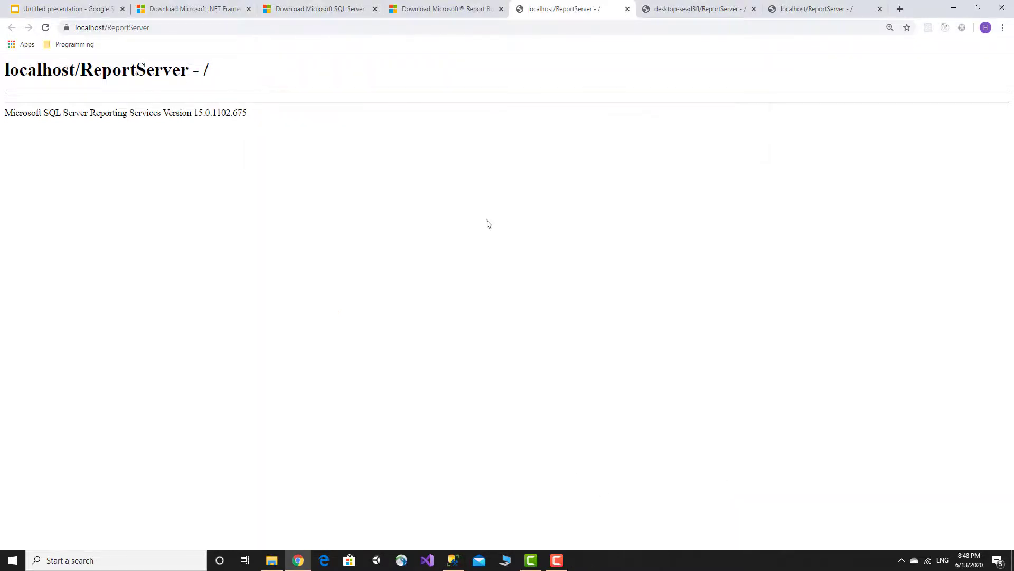
# Launch the ReportBuilder installer from the Downloads folder.
pyautogui.click(428, 9)
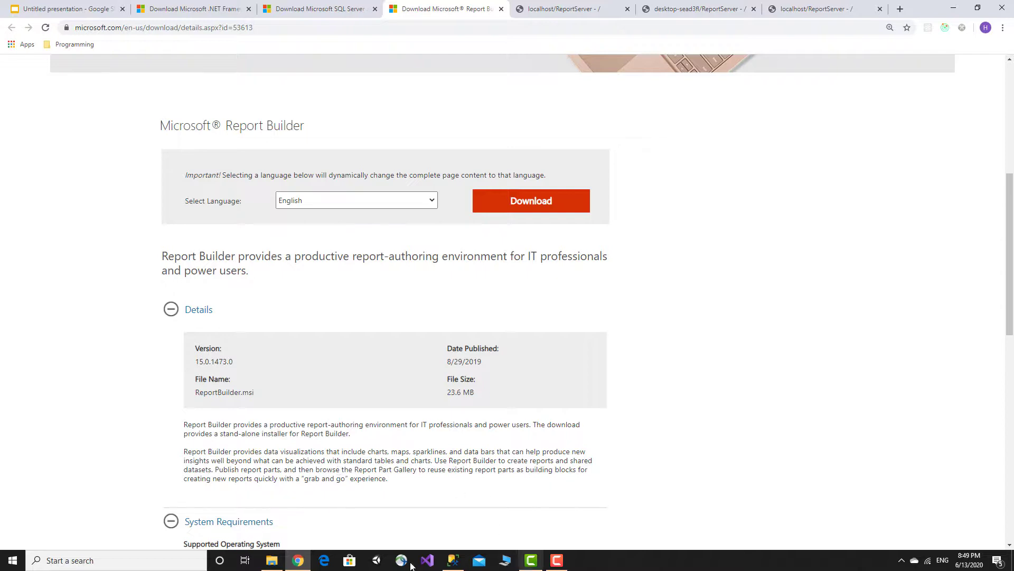
pyautogui.click(282, 561)
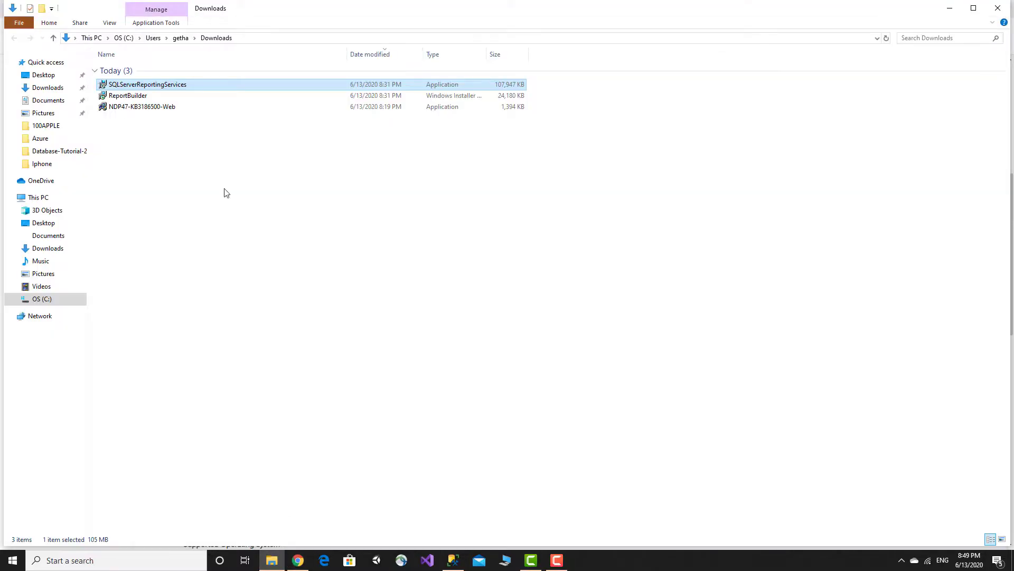
pyautogui.click(141, 98)
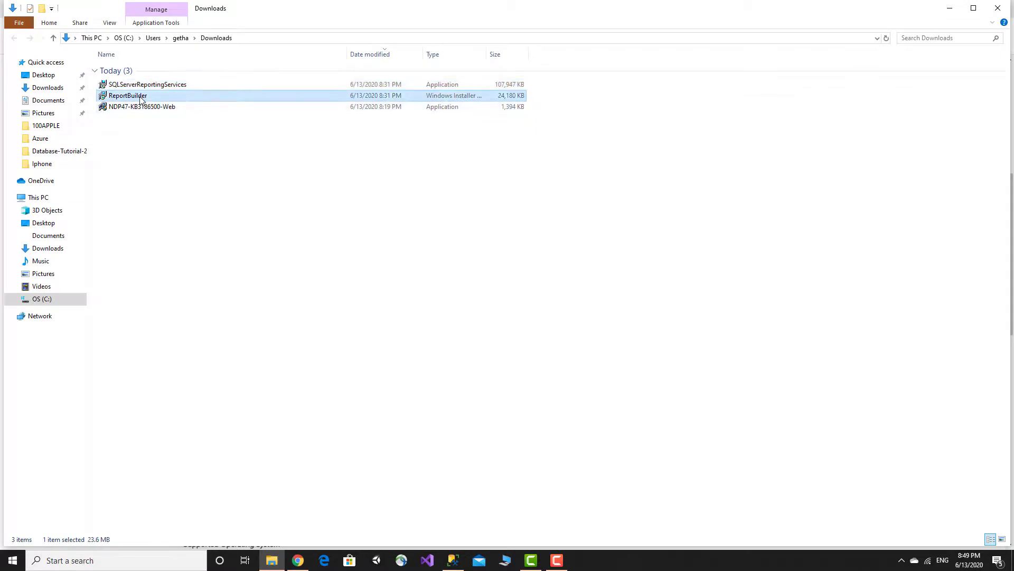
pyautogui.doubleClick(142, 98)
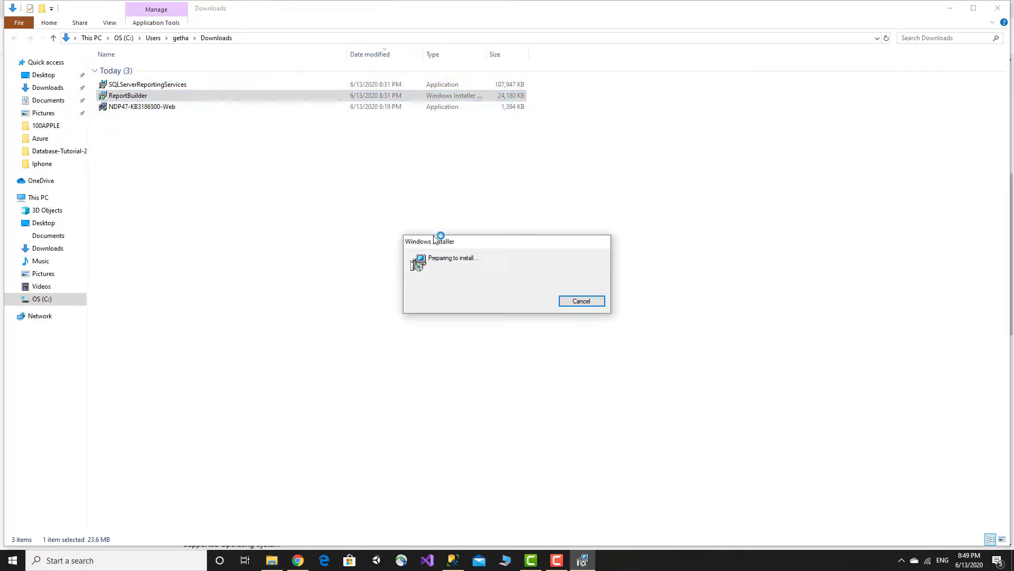
# Accept the license, keep default features, leave the target server blank, and install.
pyautogui.click(545, 364)
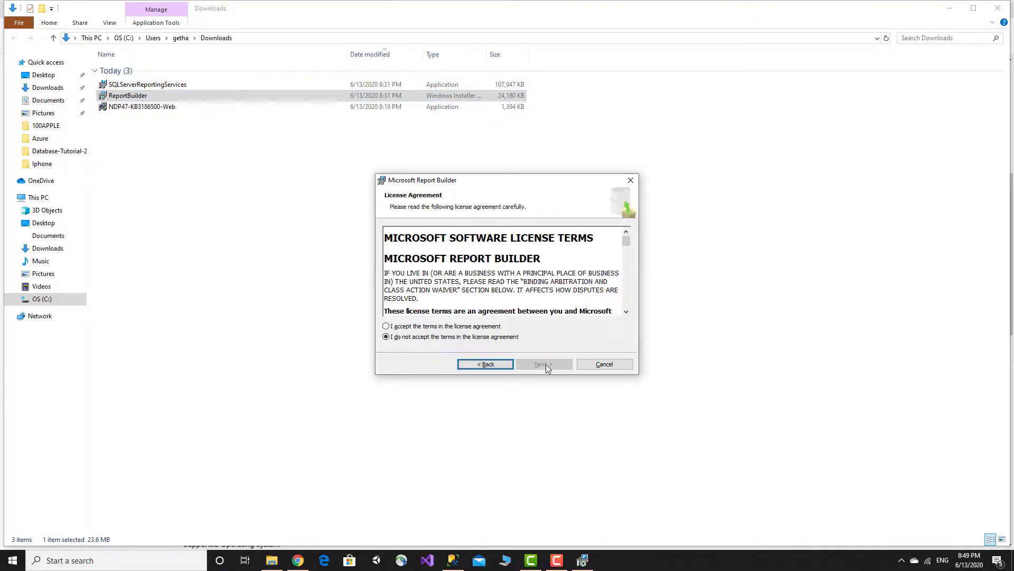
pyautogui.click(433, 327)
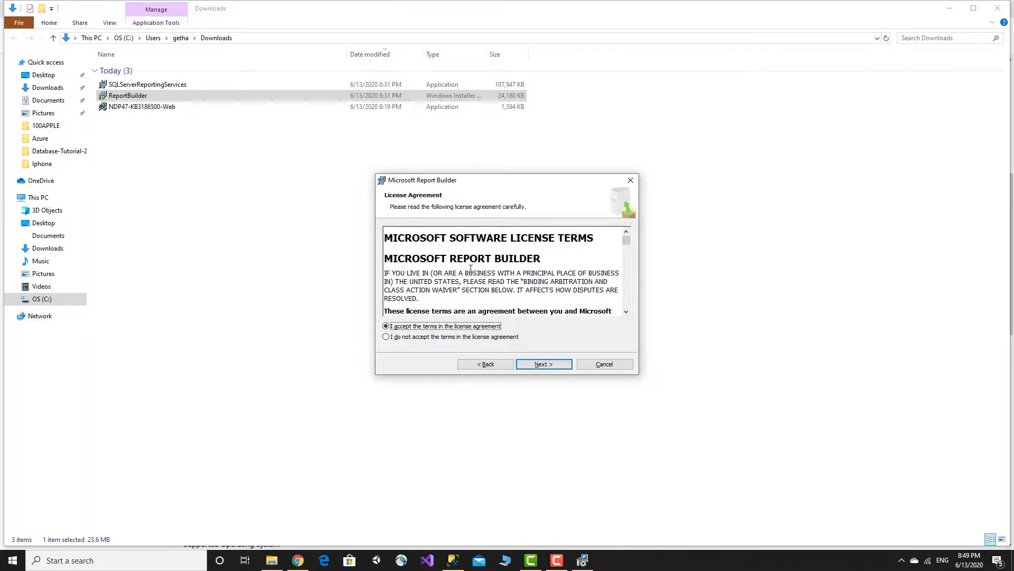
pyautogui.click(547, 365)
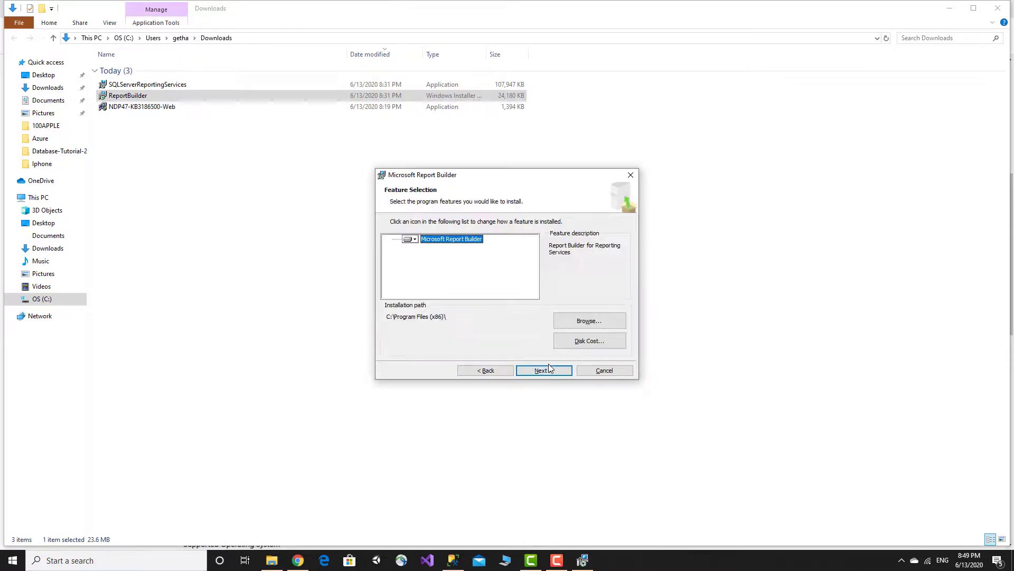
pyautogui.click(541, 371)
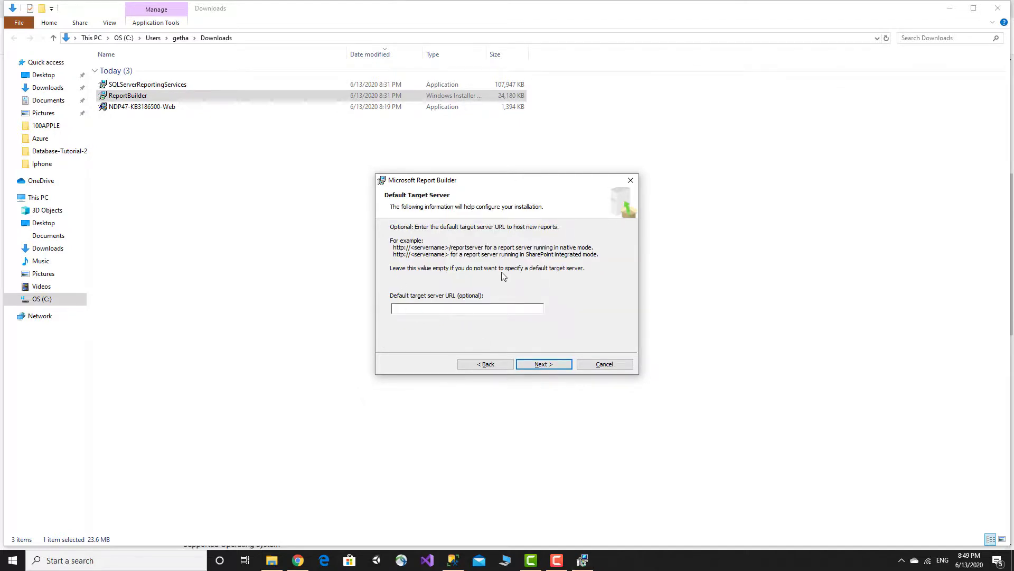
pyautogui.click(543, 364)
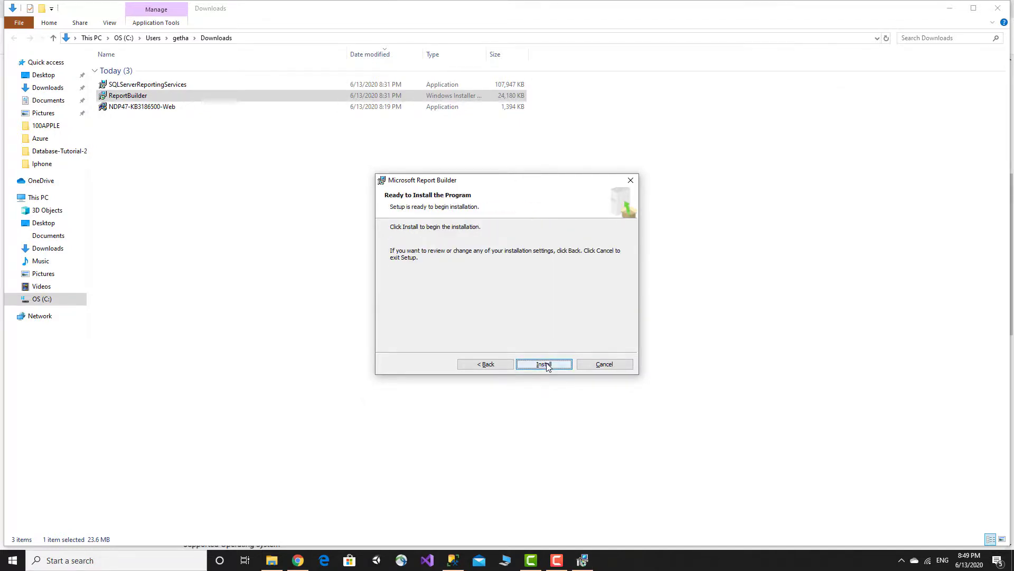
pyautogui.click(480, 364)
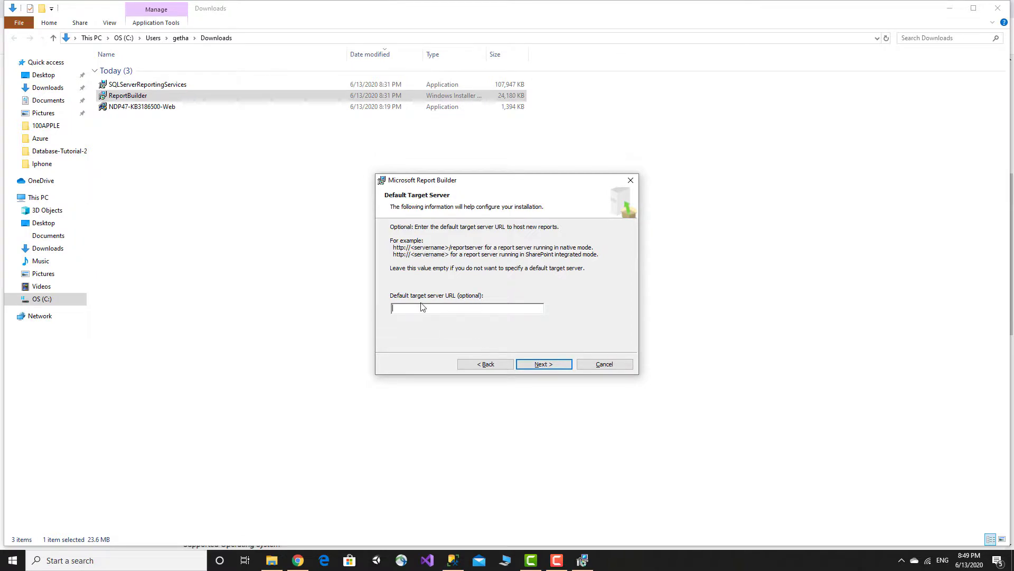
pyautogui.click(553, 363)
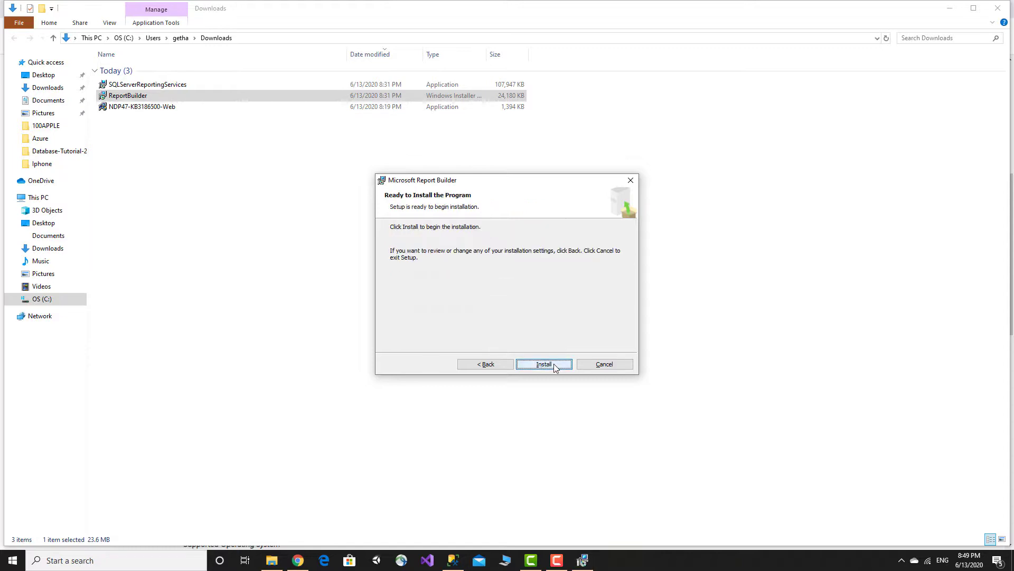
pyautogui.click(544, 364)
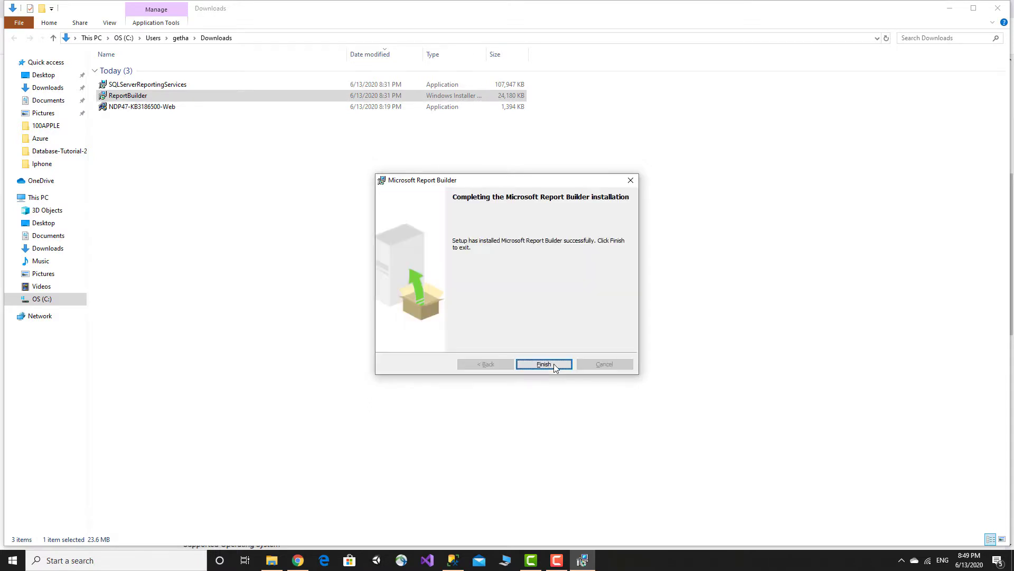
# Launch Report Builder via Windows search 'repor', dismiss Getting Started, and maximize the window.
pyautogui.click(555, 367)
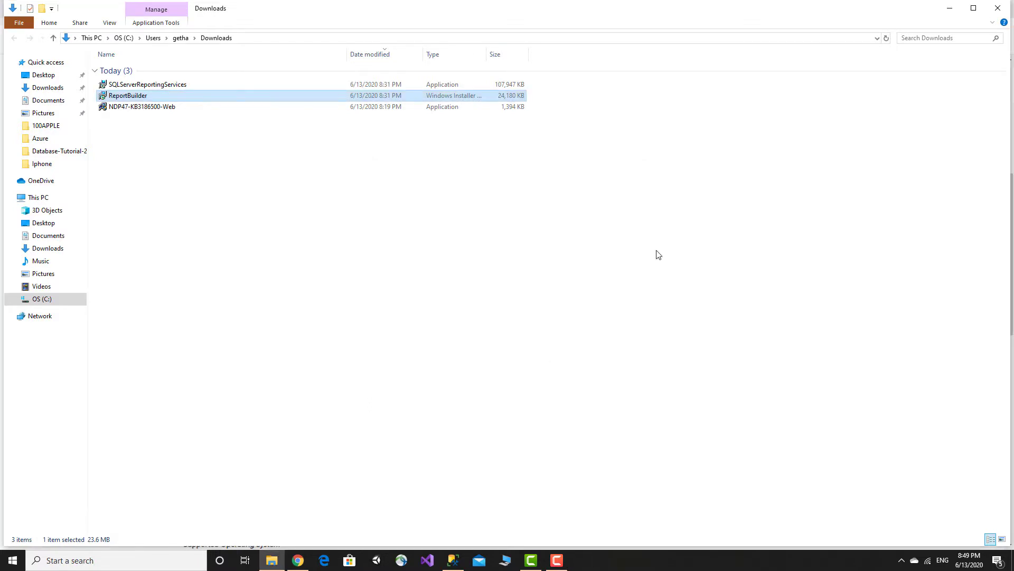
pyautogui.click(946, 5)
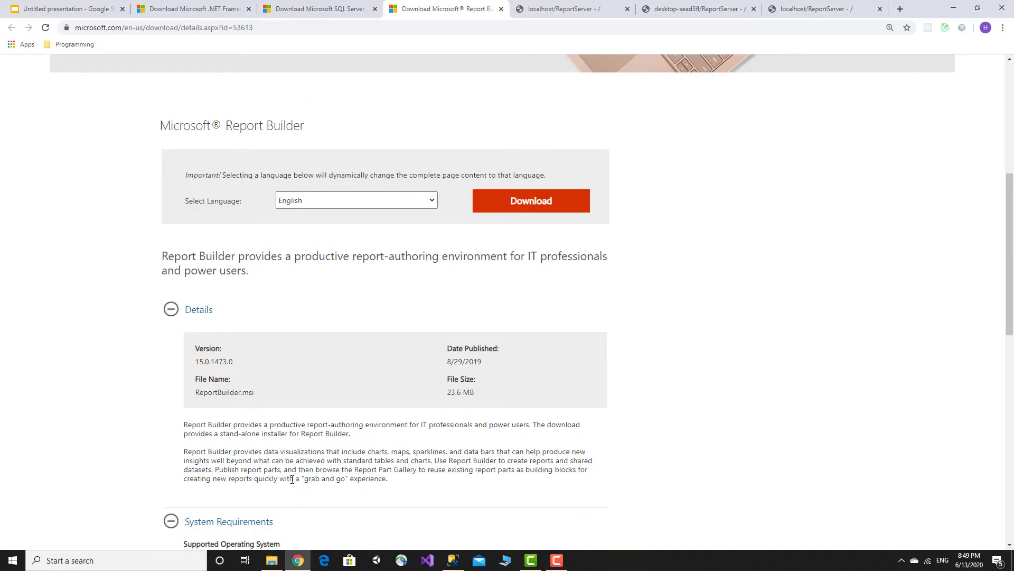
pyautogui.click(133, 556)
pyautogui.write('repor')
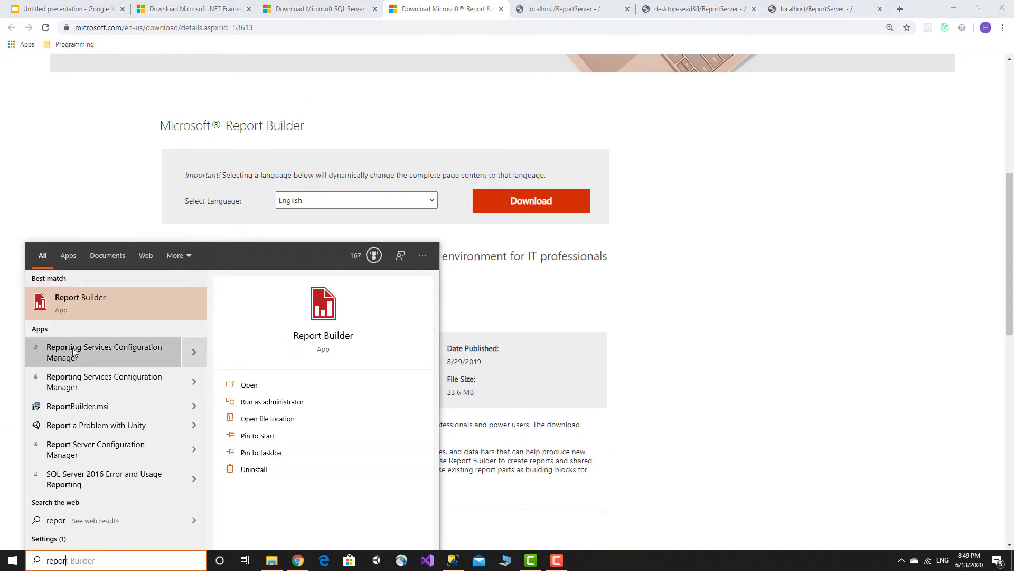
pyautogui.click(102, 292)
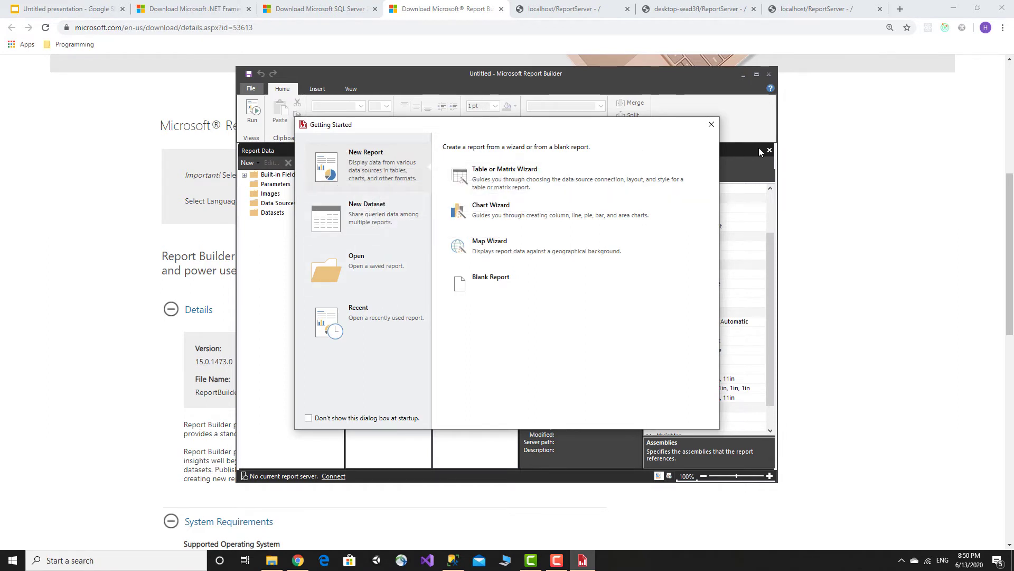
pyautogui.click(712, 125)
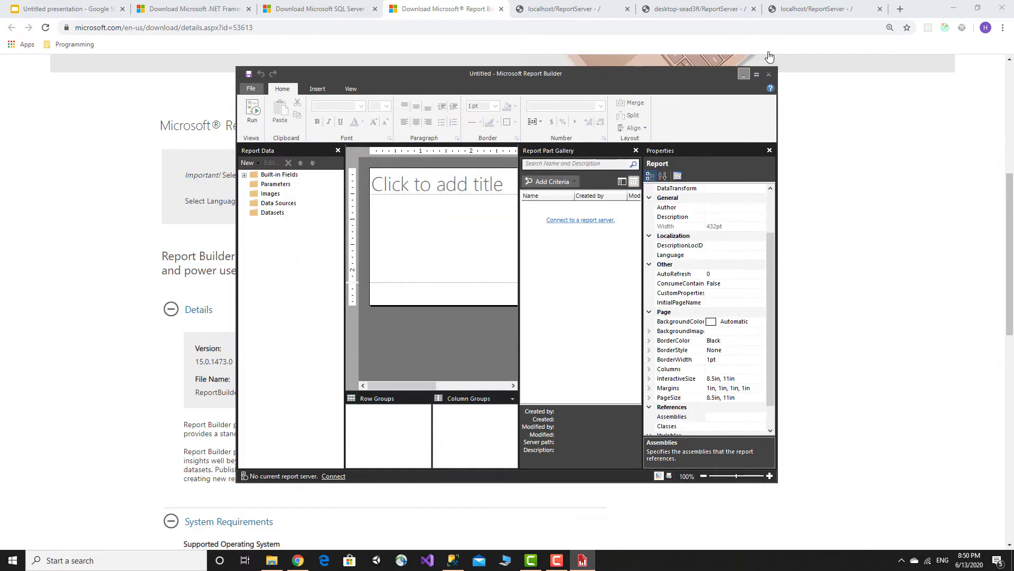
pyautogui.click(756, 75)
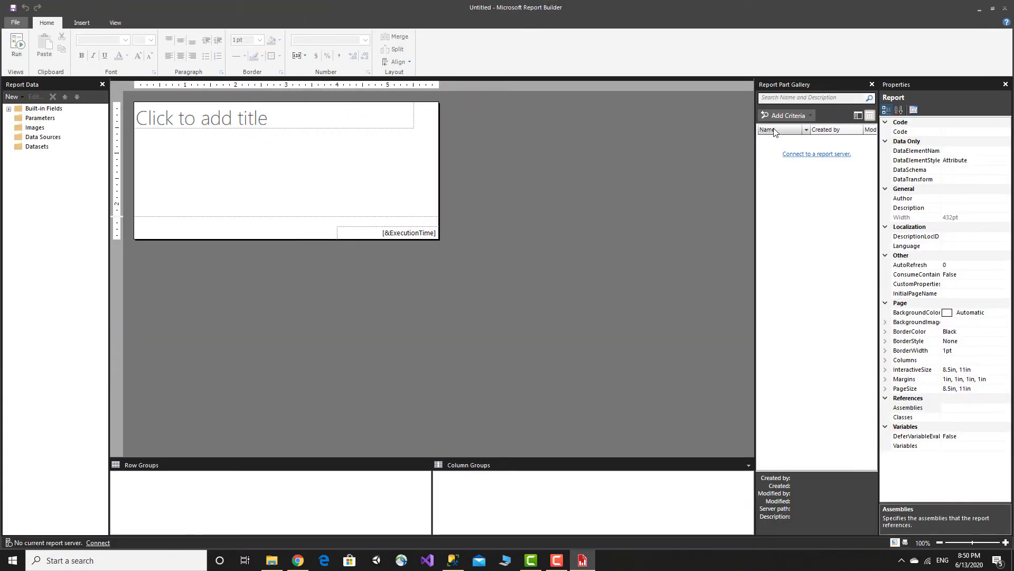